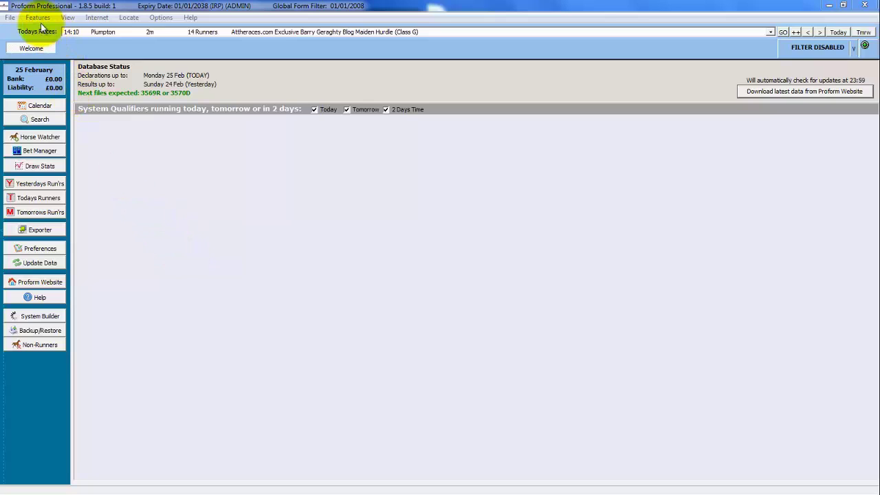
Open the Bet Manager to show the betting history
click(38, 17)
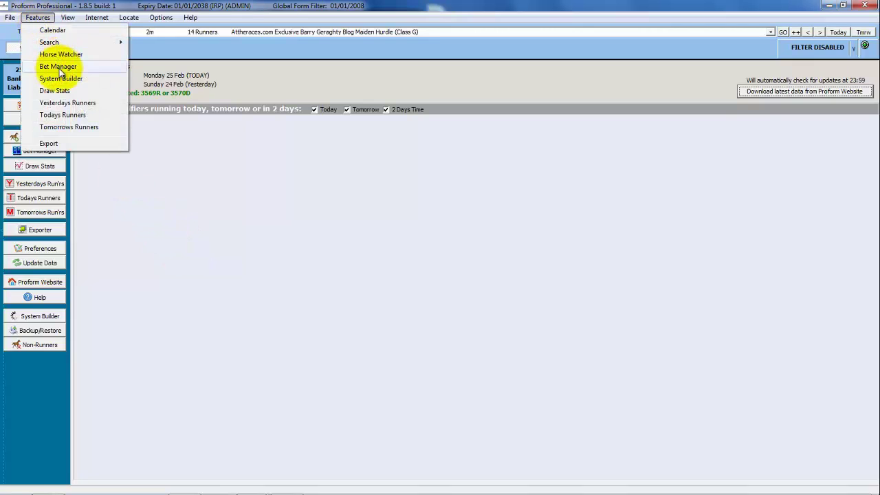
click(149, 180)
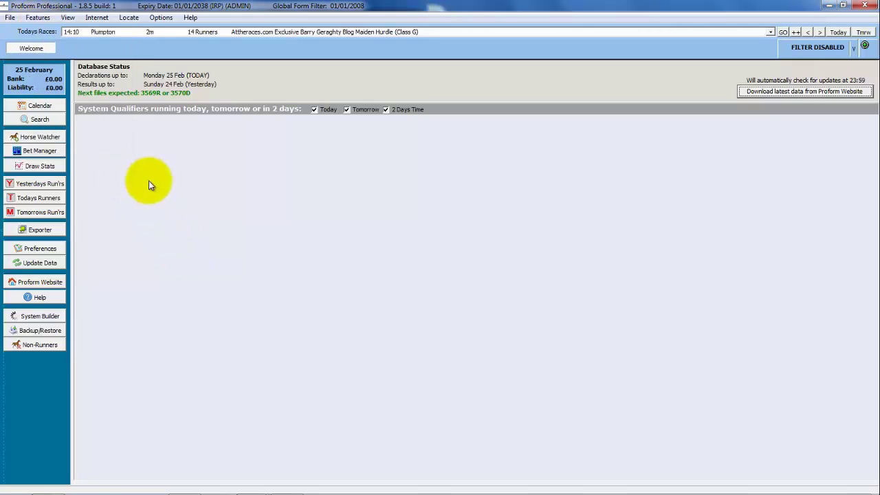
click(33, 151)
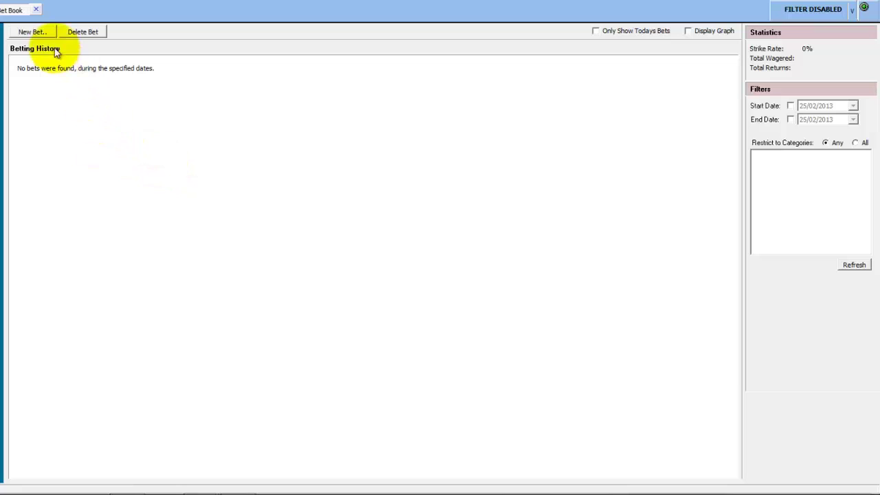
Start a new back bet for 25 February 2013 on the 14:20 Easter Family Fun Handicap at Kempton
click(31, 32)
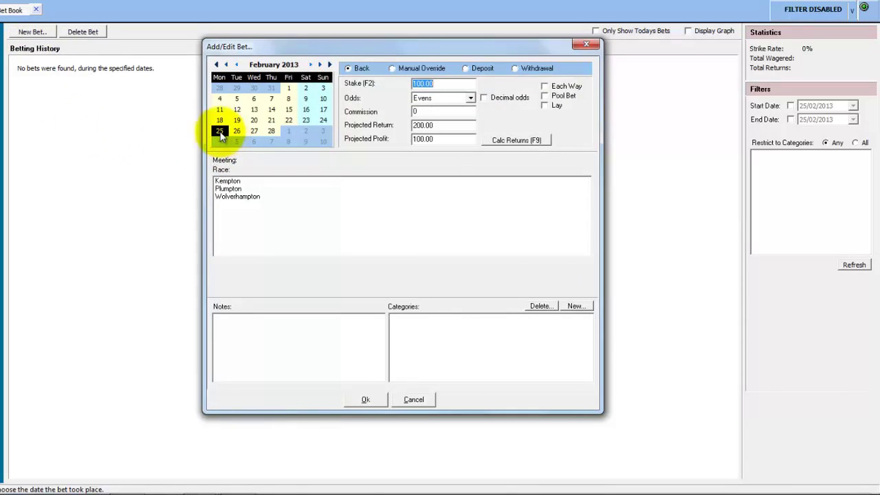
double_click(221, 184)
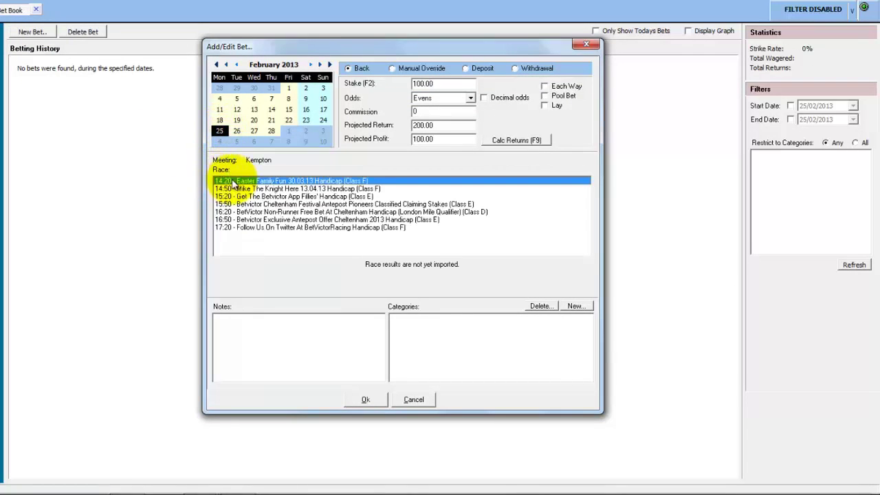
double_click(254, 181)
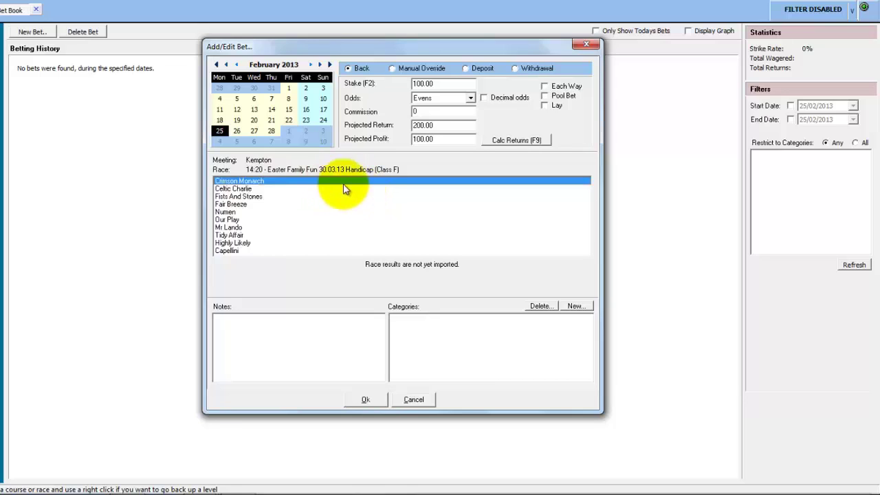
Set the stake to 10 and the odds to 3/1, and save the bet with Mr Lando as the horse
double_click(427, 82)
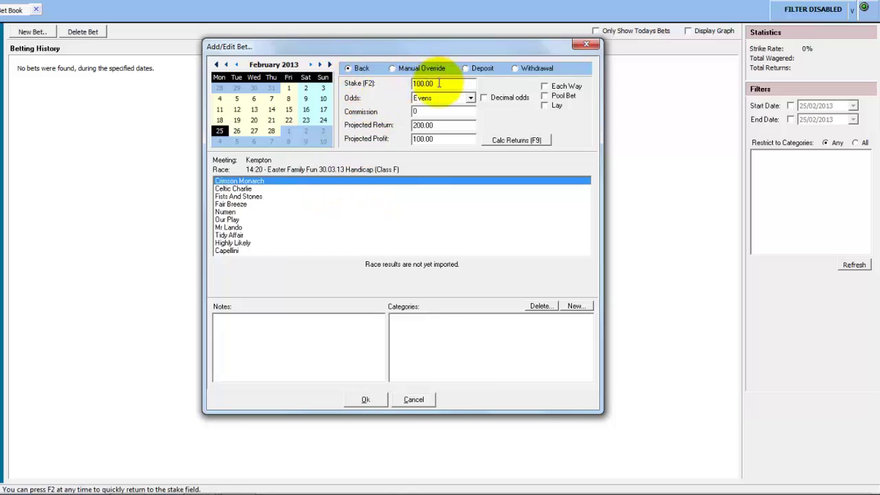
text(10)
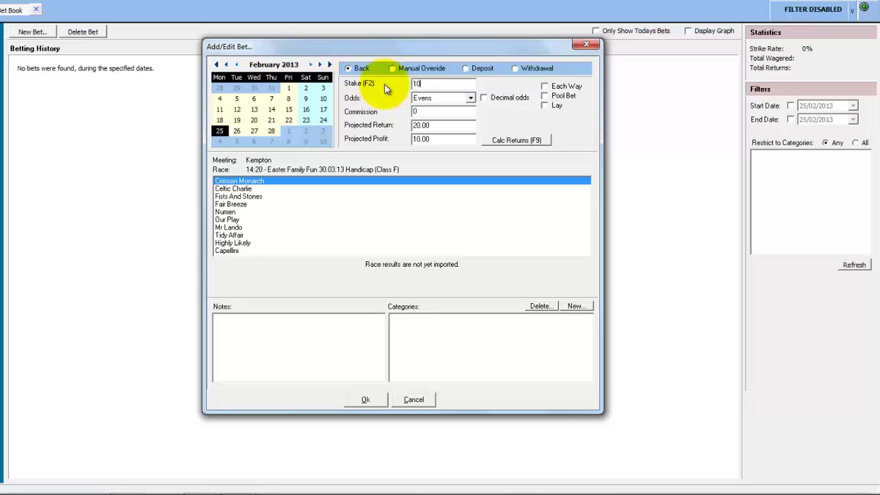
click(471, 98)
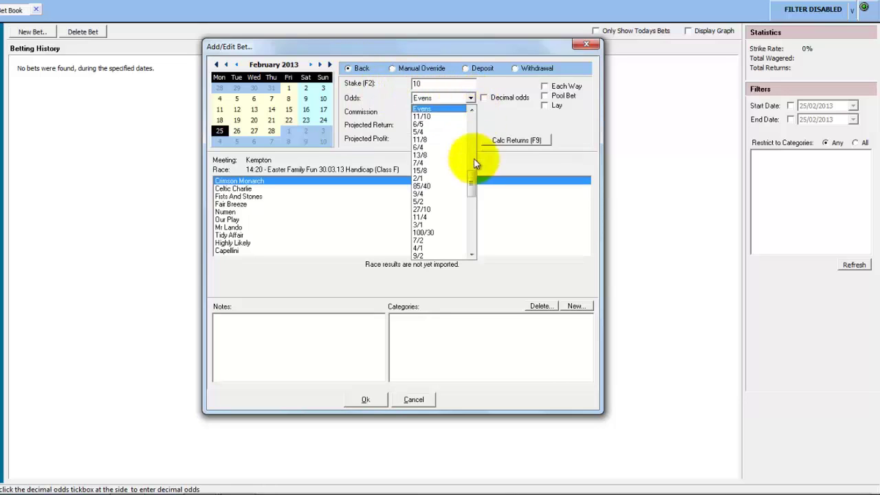
click(443, 225)
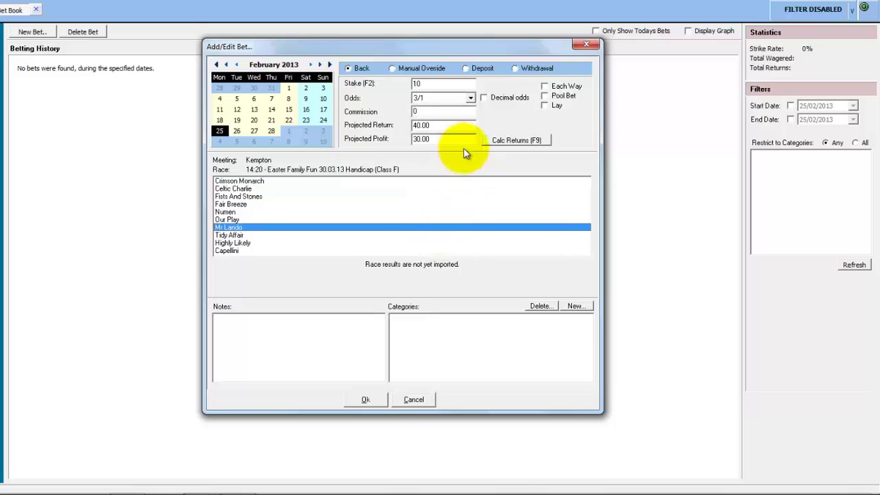
click(364, 399)
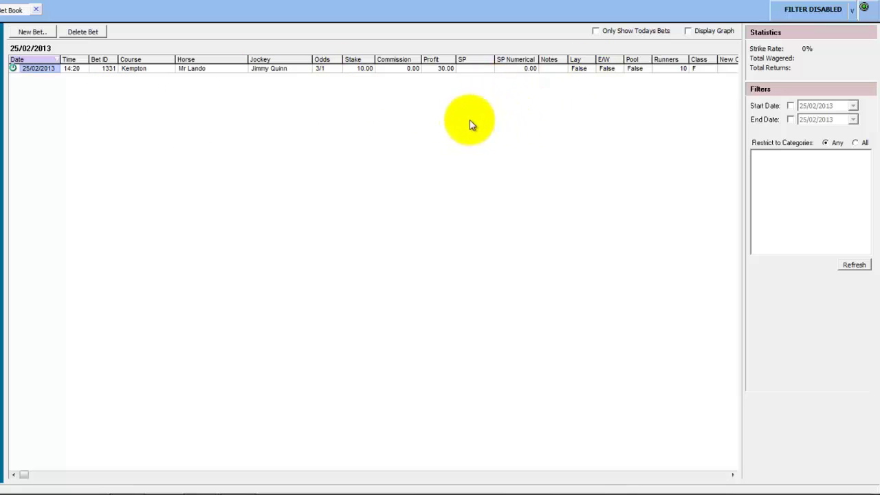
Start a manual override bet for 24 February 2013 on Shoegazer in the 14:40 race at Fontwell
click(29, 32)
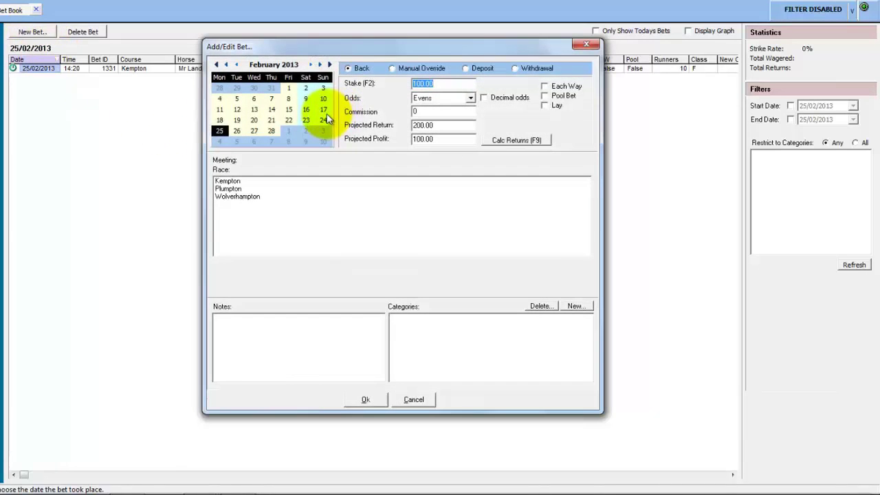
click(392, 69)
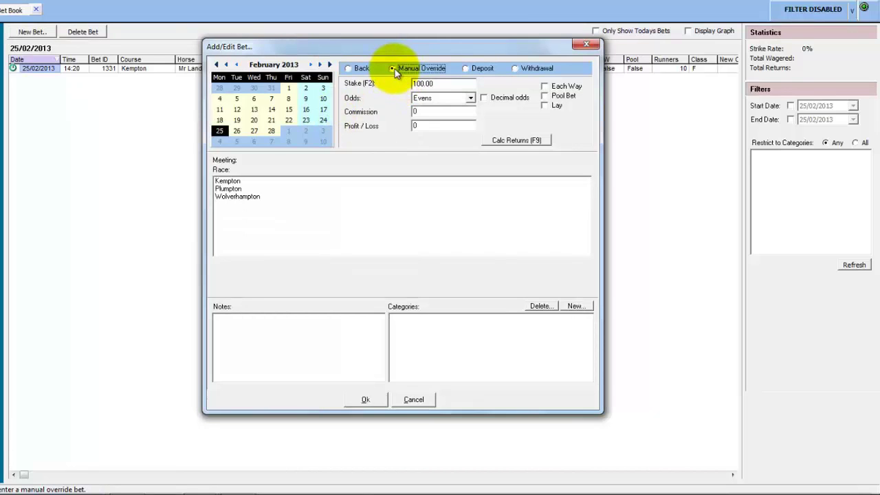
click(220, 129)
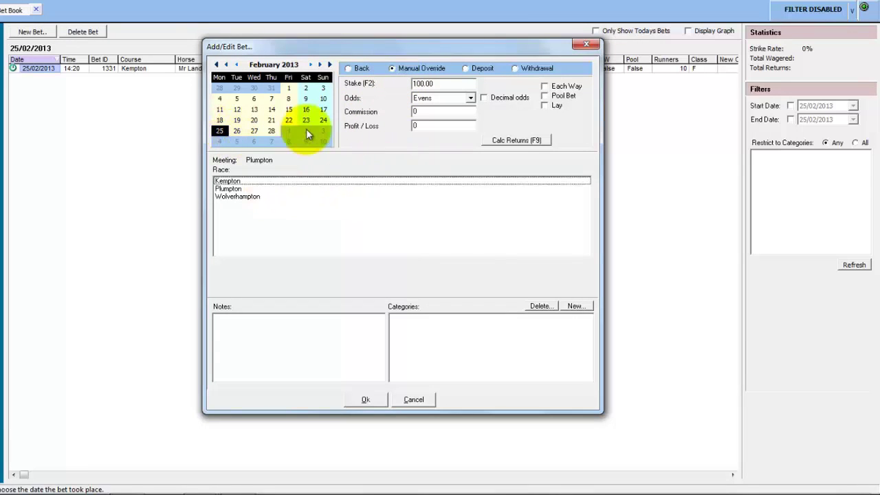
click(323, 119)
click(241, 181)
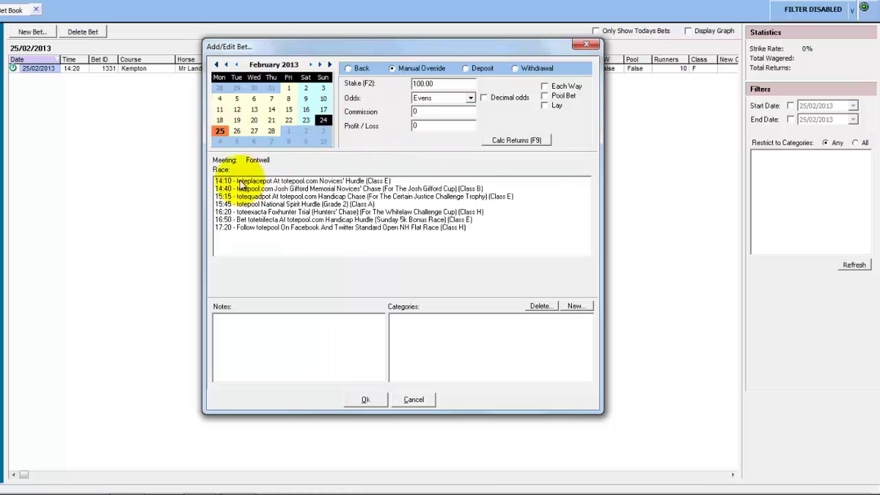
click(253, 189)
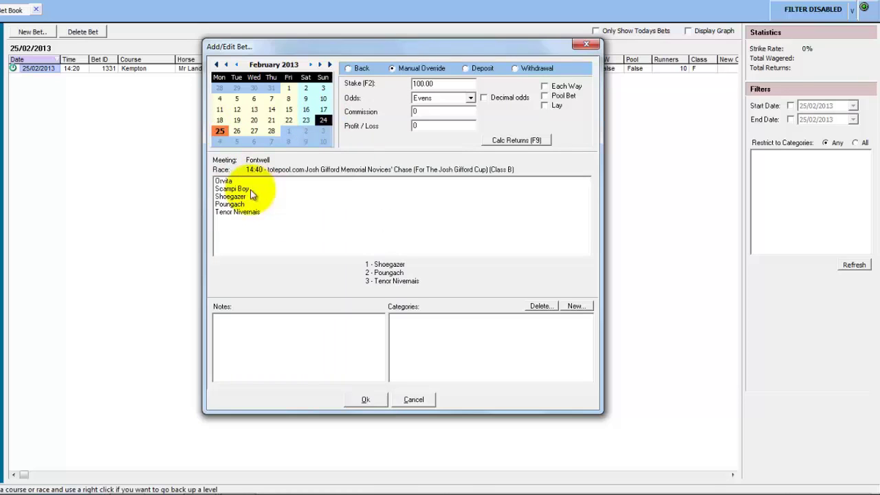
click(240, 197)
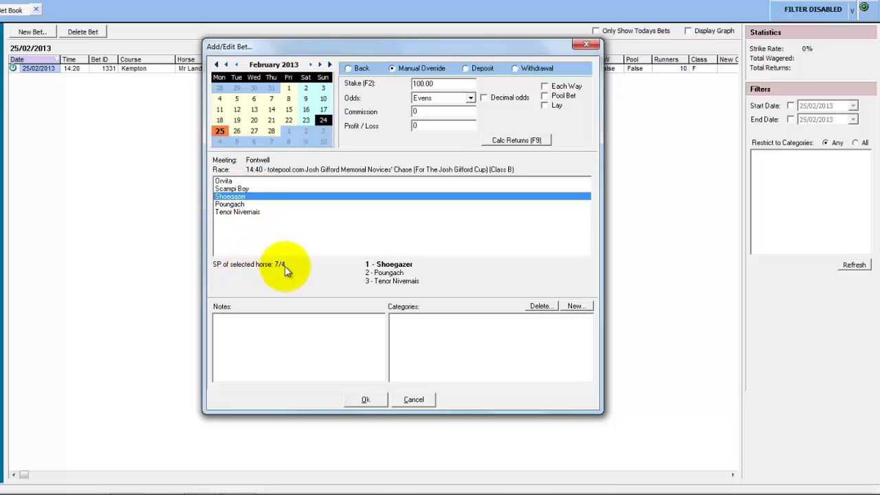
Enter a stake of 10, odds of 2/1 and a profit of 20 for the Shoegazer bet, and save it
key(F2)
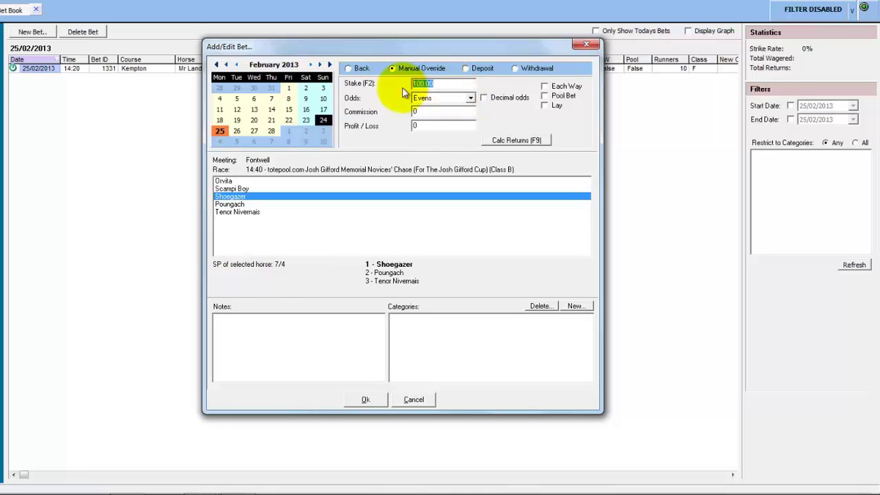
text(10)
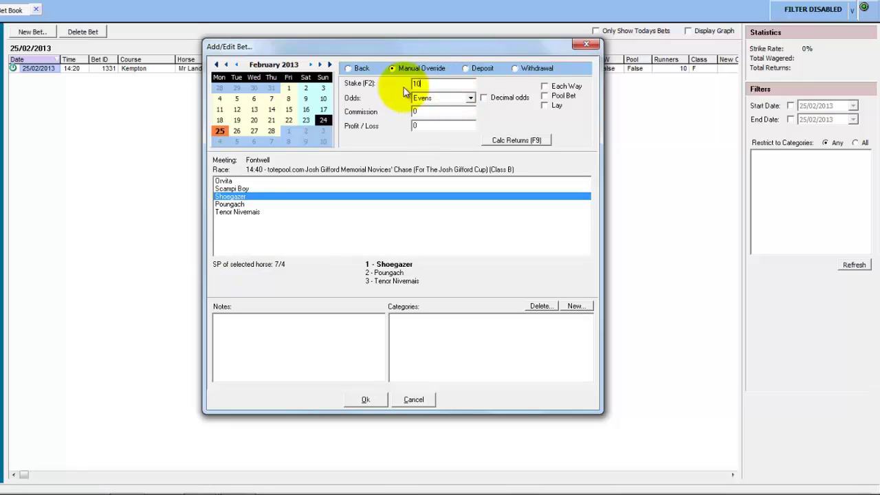
click(470, 99)
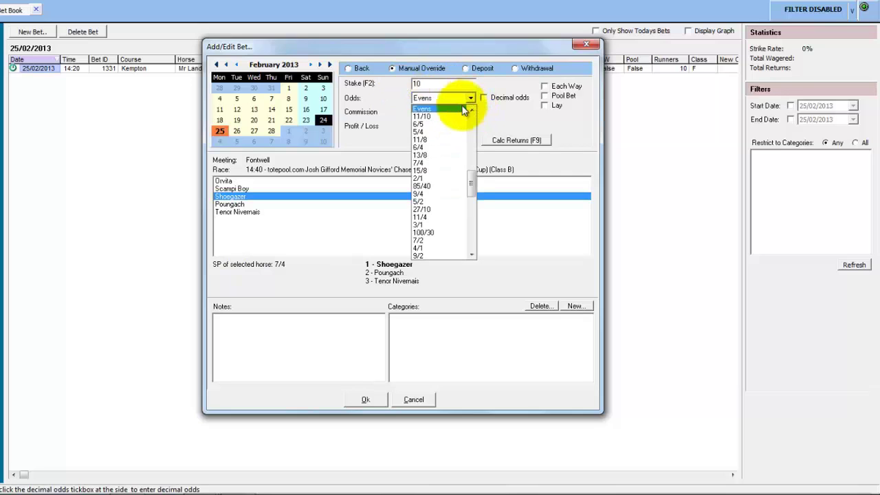
click(435, 177)
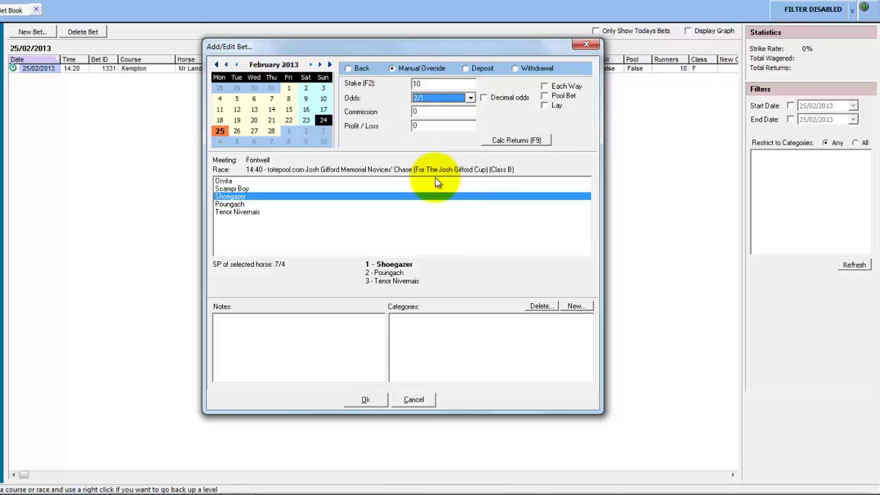
click(419, 127)
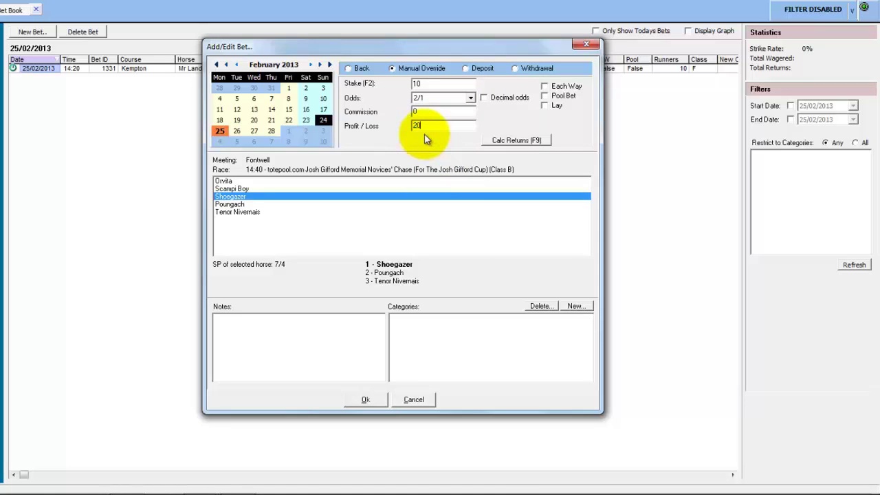
click(370, 402)
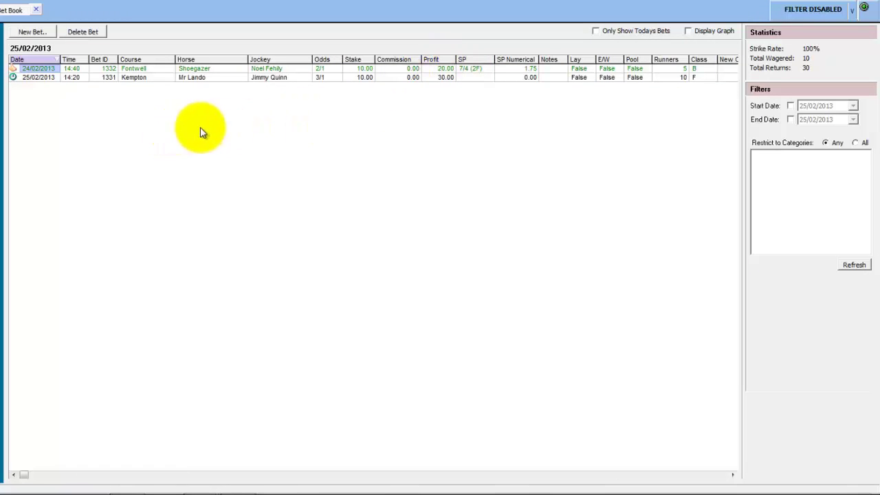
Start a new back bet for 24 February 2013 on Chilbury Hill in the 14:50 race at Towcester
click(32, 32)
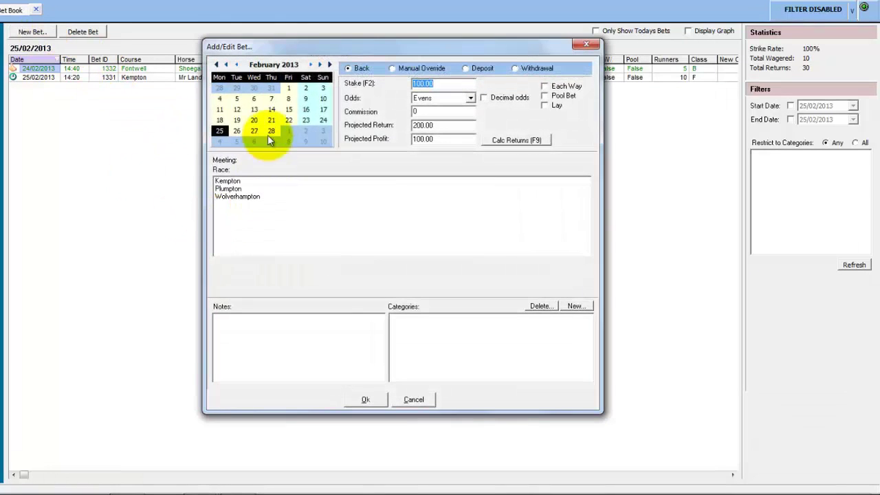
click(323, 120)
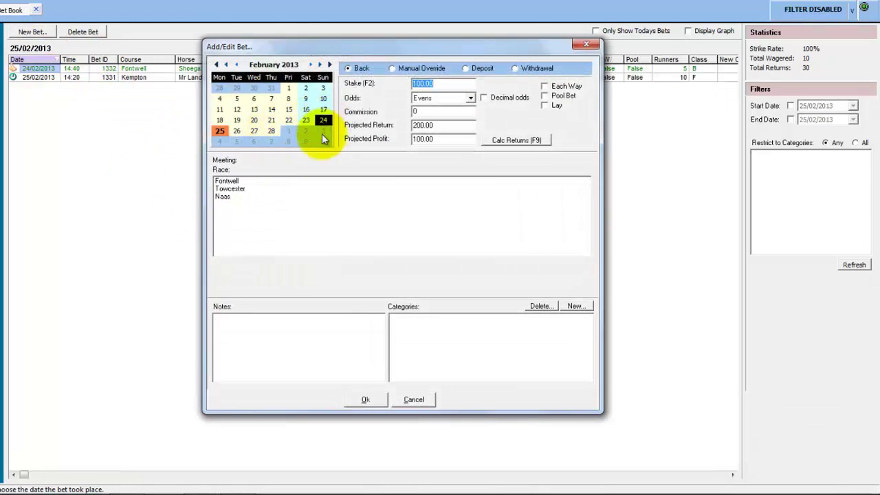
click(237, 189)
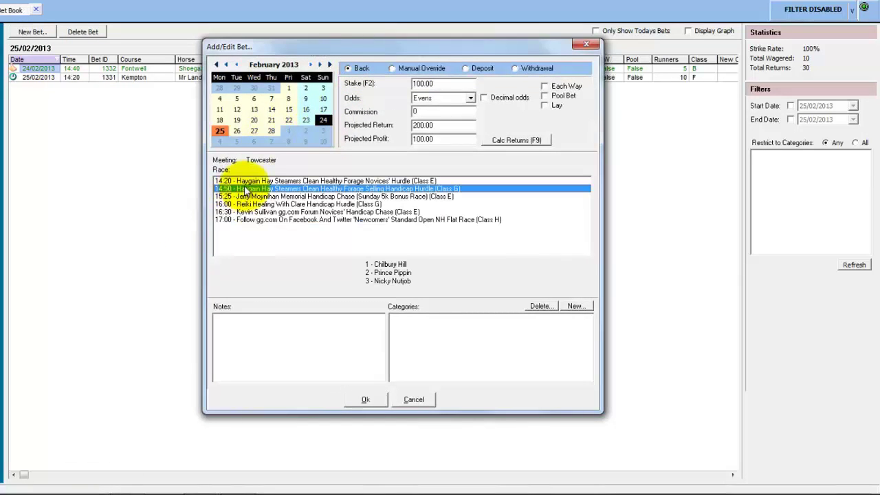
click(245, 189)
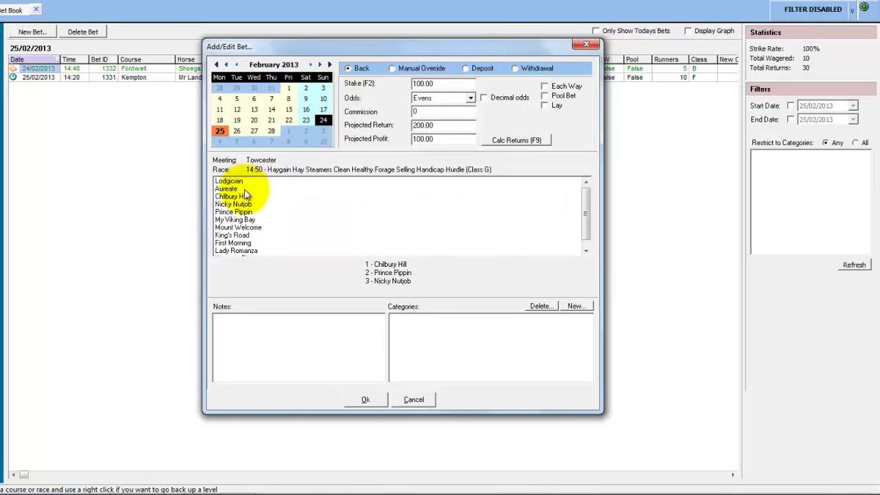
click(235, 197)
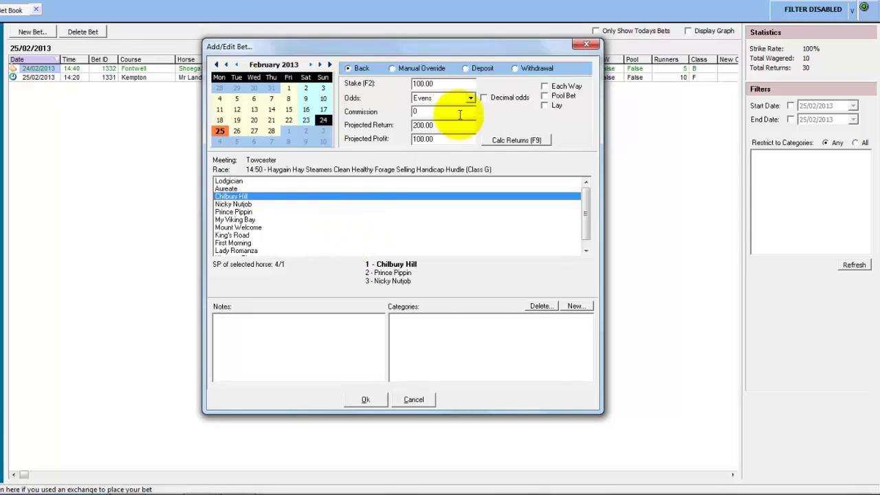
Enter a stake of 10 and odds of 4/1 for the Chilbury Hill bet, and save it
click(434, 84)
text(10)
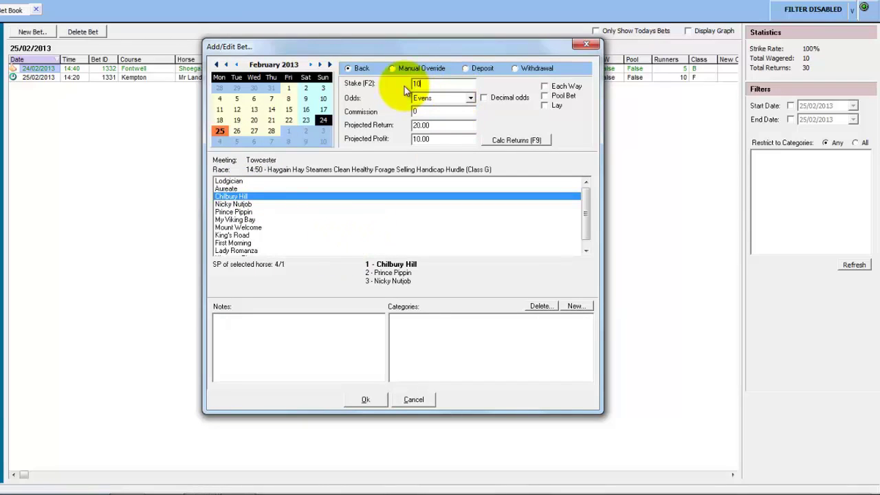
click(451, 99)
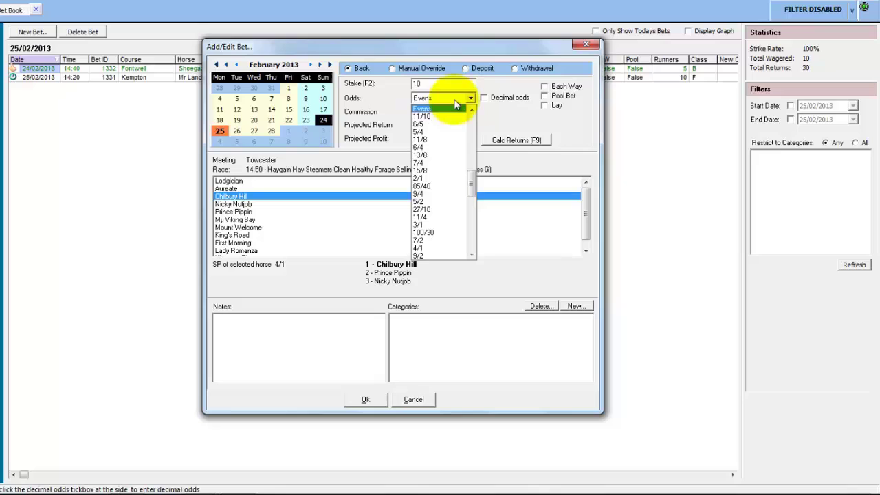
click(447, 247)
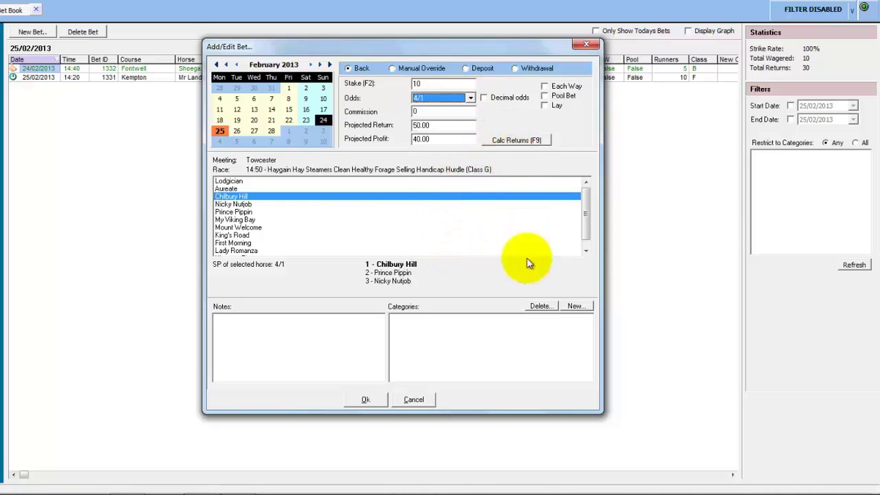
click(366, 400)
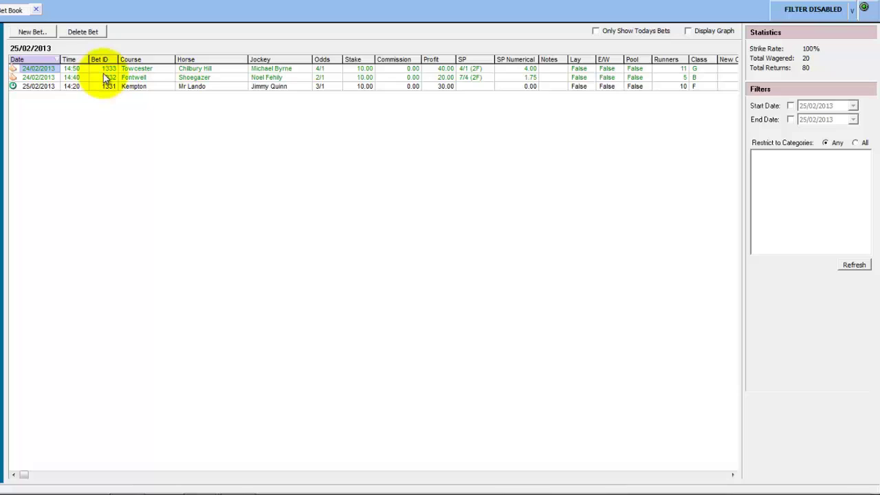
Delete the Fontwell bet on Shoegazer from the betting history
click(36, 76)
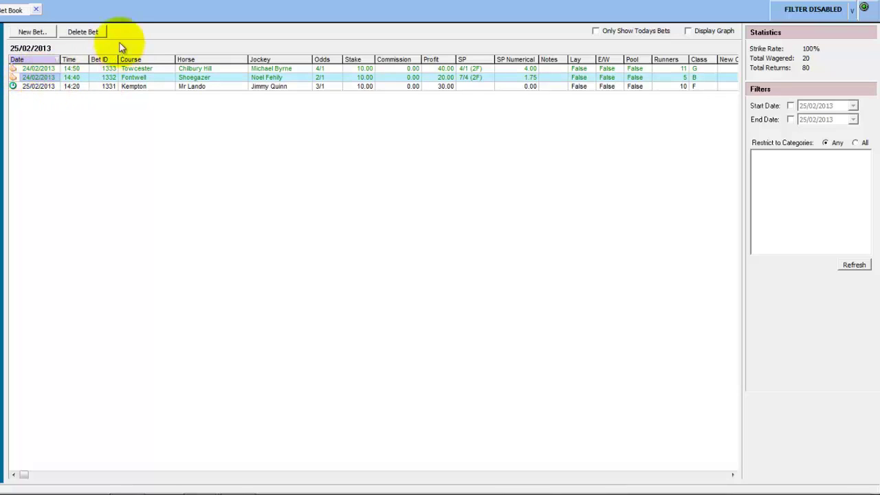
click(92, 32)
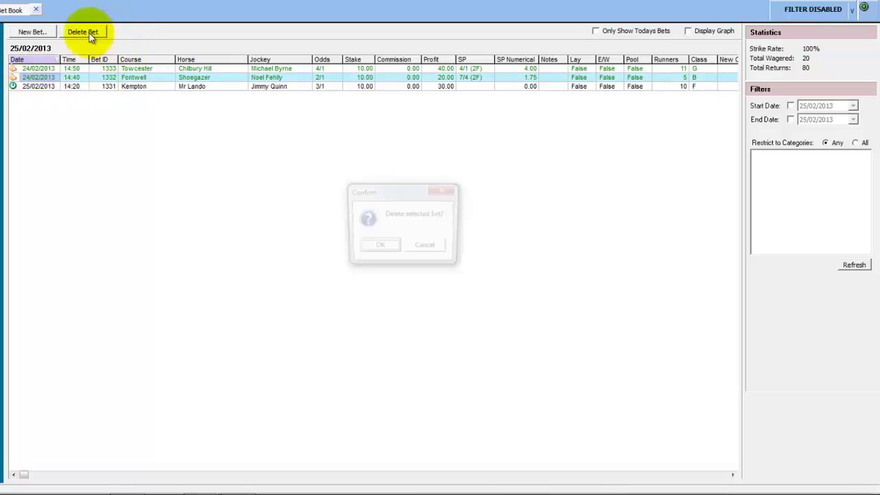
click(377, 247)
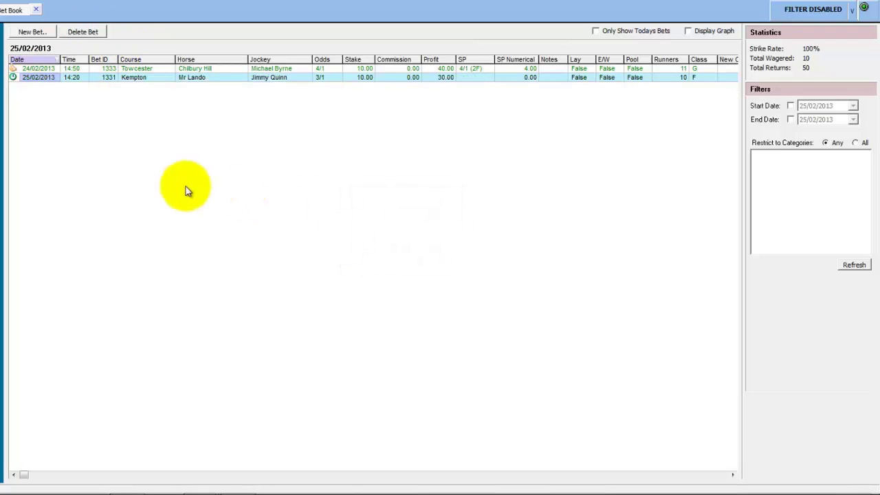
View the balance graph and hide it again, and briefly restrict the betting history to today's bets
click(696, 33)
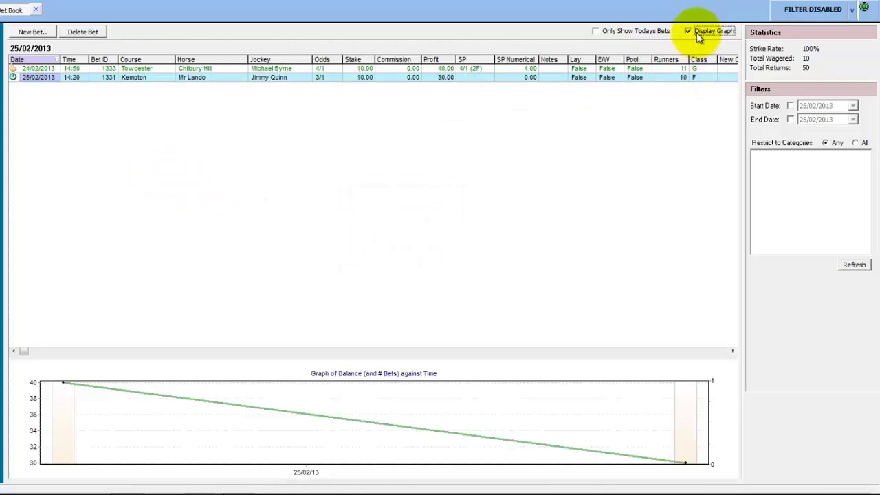
click(698, 35)
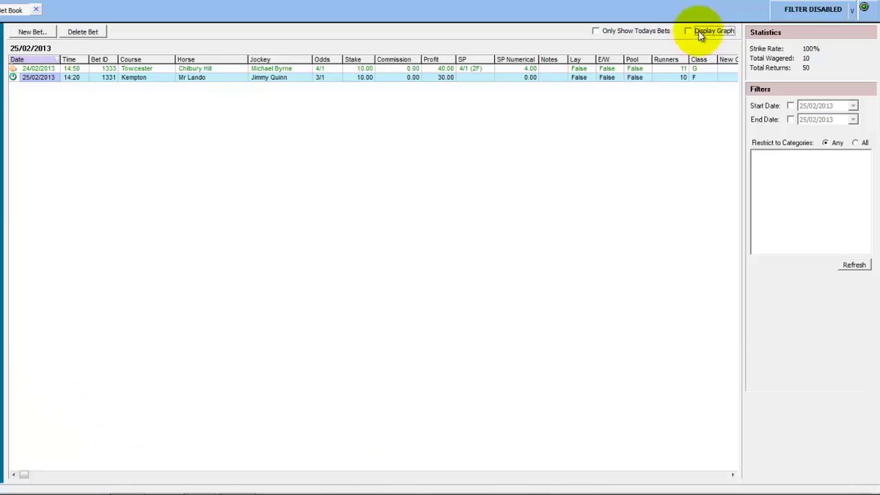
click(646, 34)
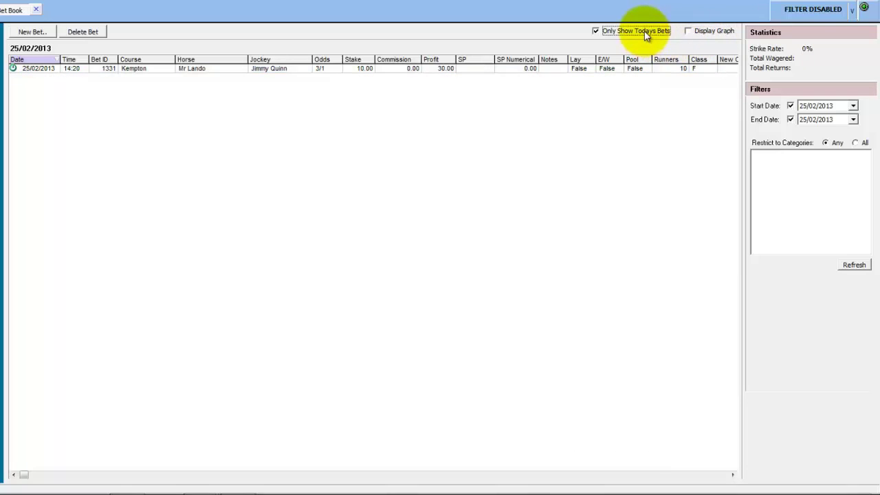
click(646, 34)
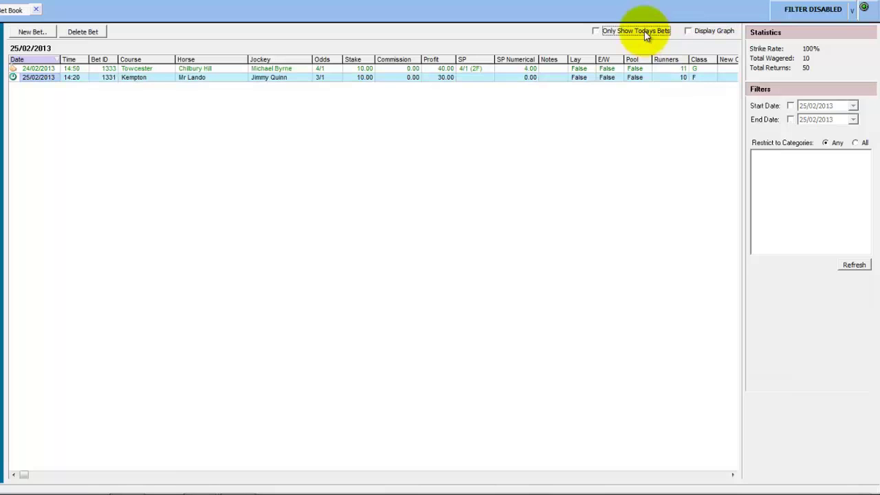
Start a new bet and create a bet category described as "win bets"
click(34, 33)
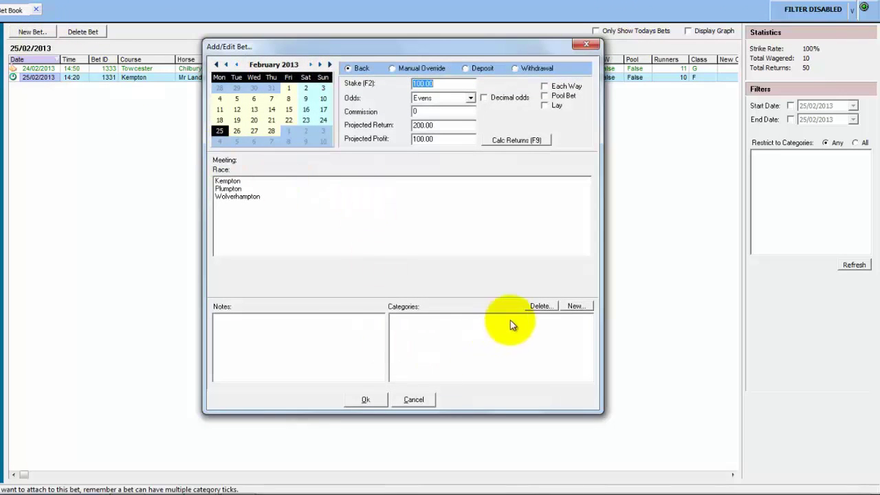
click(575, 307)
text(win)
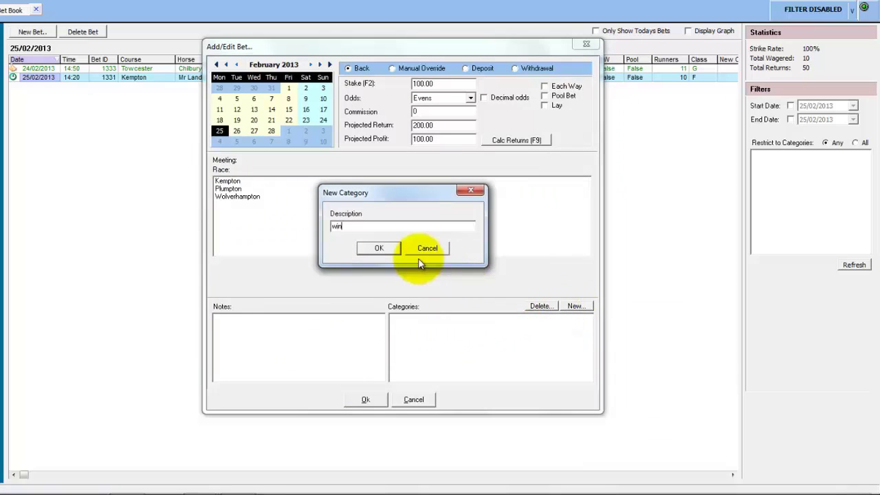
text( bets)
click(389, 249)
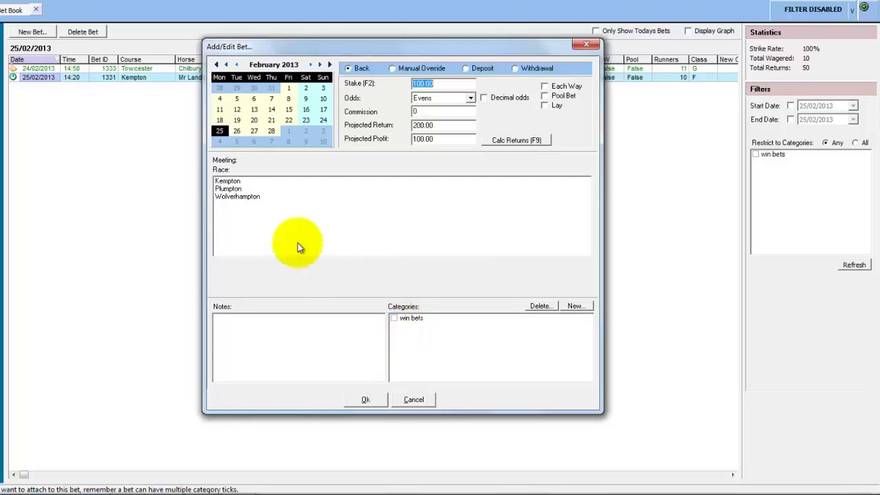
Select Climaxfortackle in the 15:20 race at Kempton for the new back bet
click(232, 181)
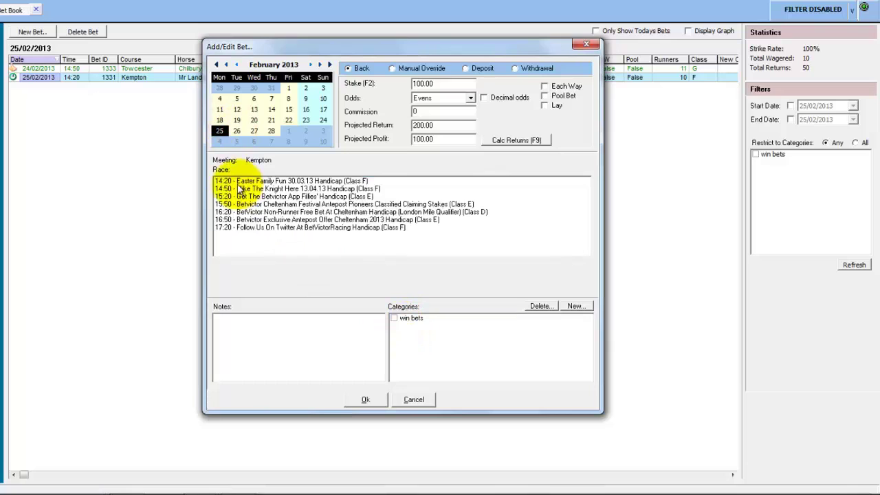
click(255, 196)
click(237, 204)
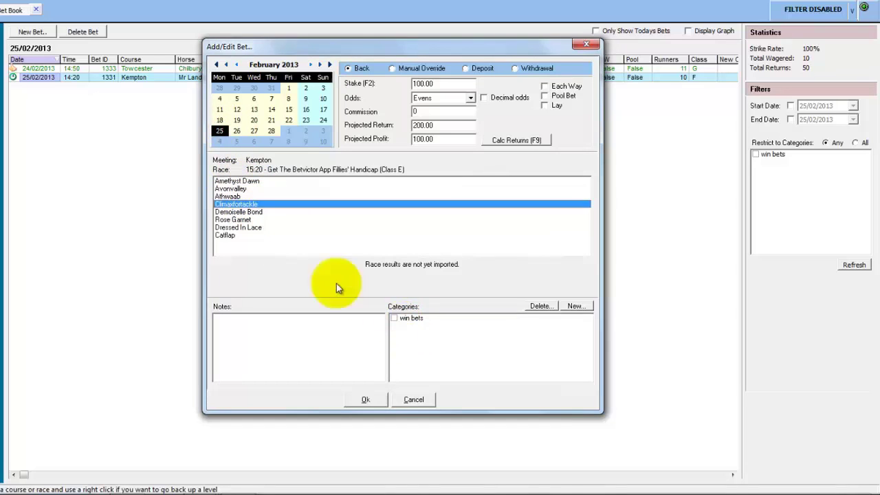
Assign the "win bets" category to the Climaxfortackle bet, set its stake to 10, and save it
click(393, 317)
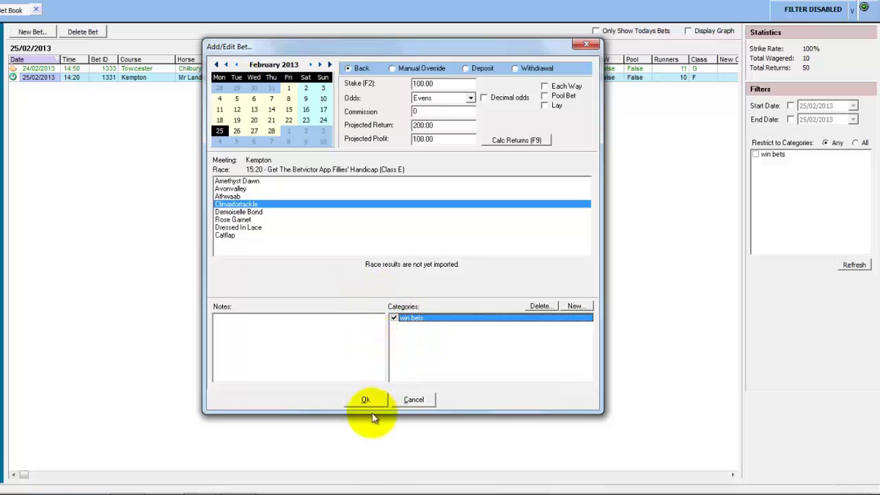
key(F2)
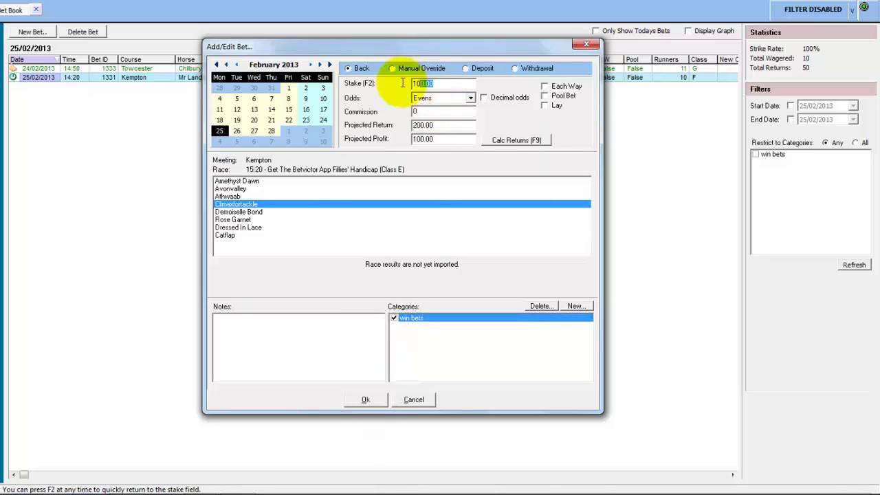
text(10)
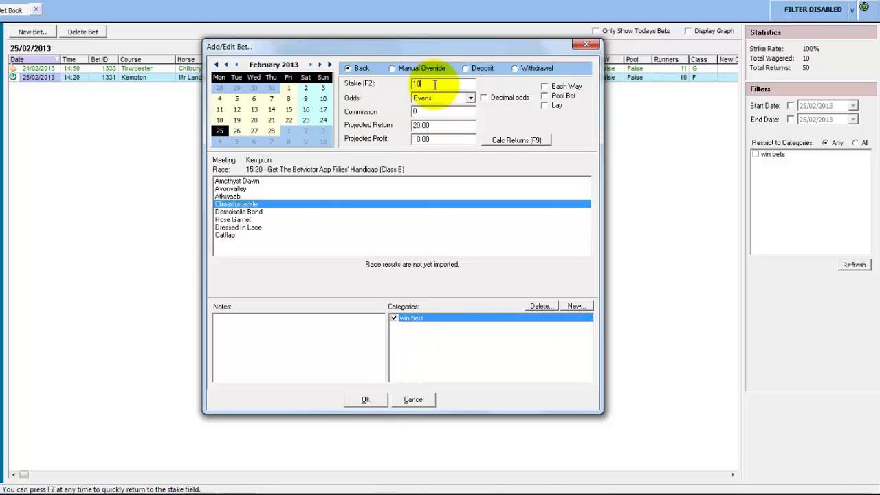
click(437, 114)
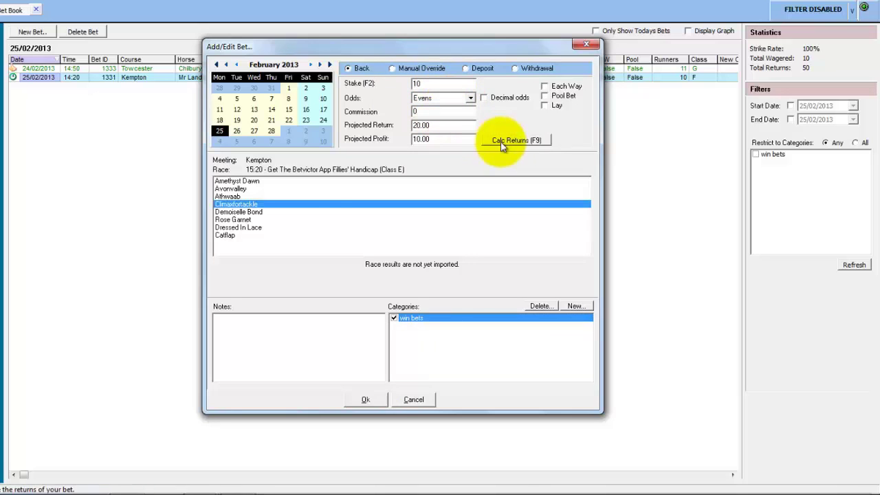
click(365, 399)
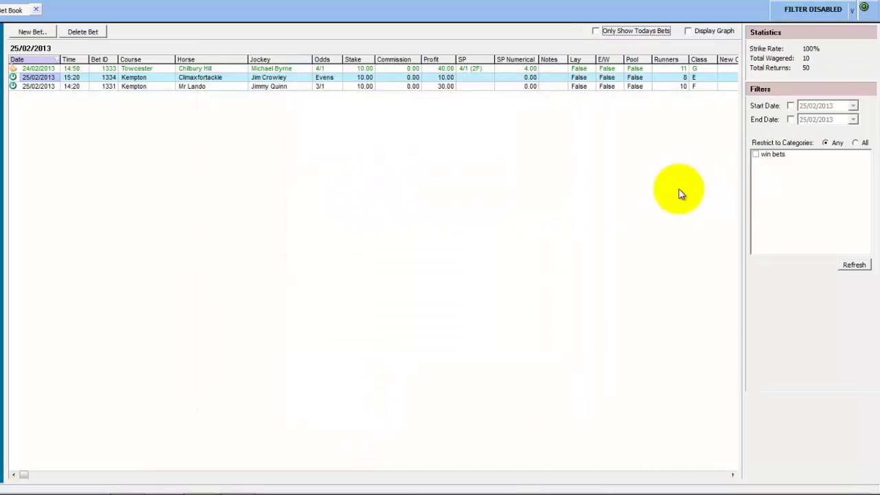
Filter the betting history by the "win bets" category, and clear the filter to list all bets again
click(755, 155)
click(854, 265)
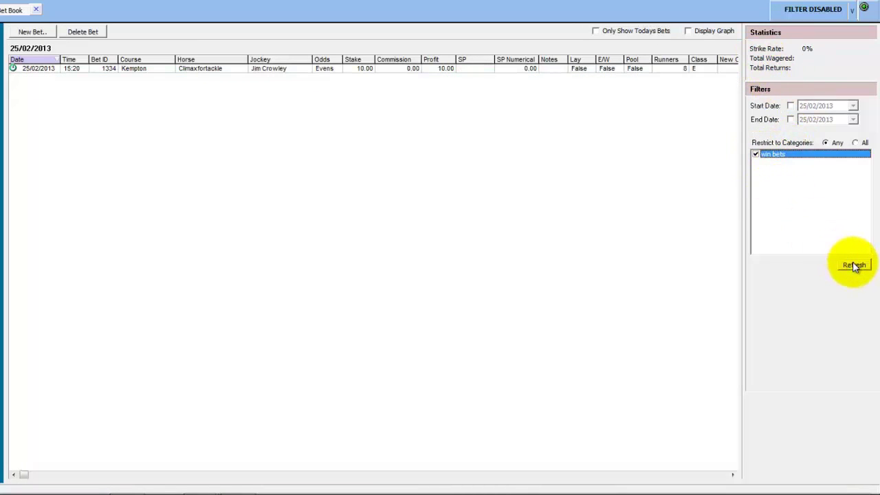
click(755, 154)
click(854, 264)
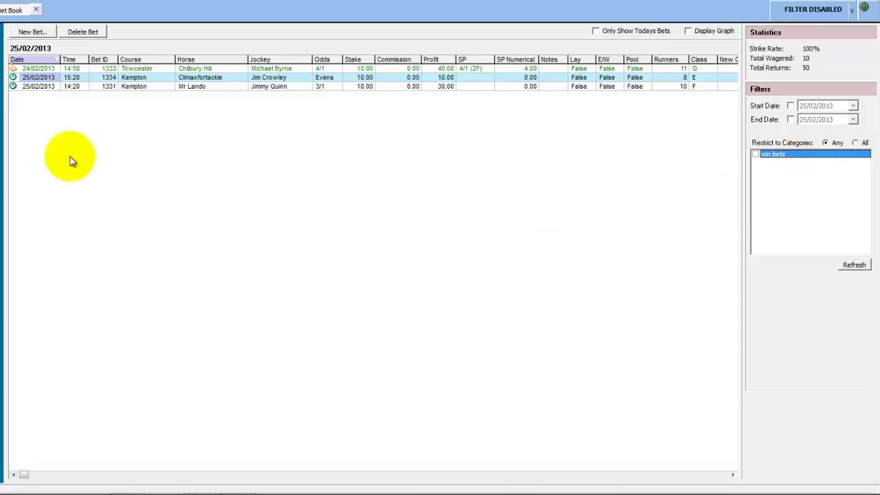
Record a deposit of 1000 for 25 February 2013 and check its effect on the balance graph
click(40, 31)
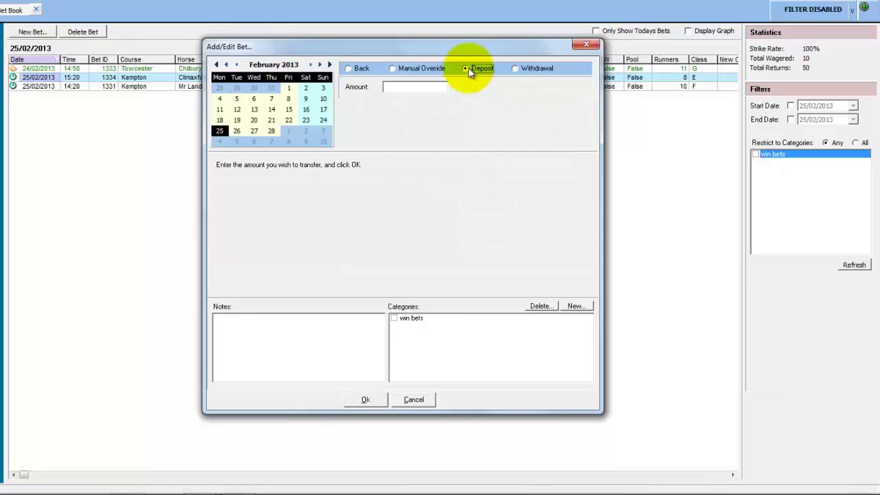
click(404, 86)
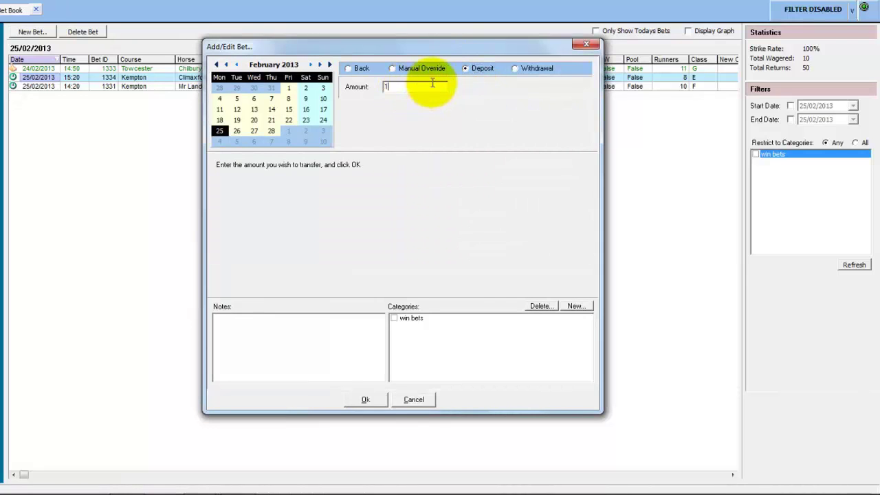
click(358, 402)
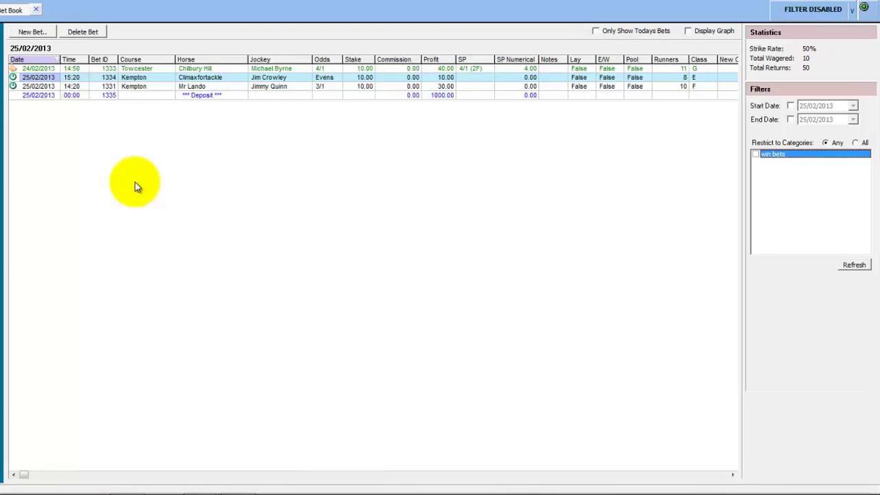
click(698, 36)
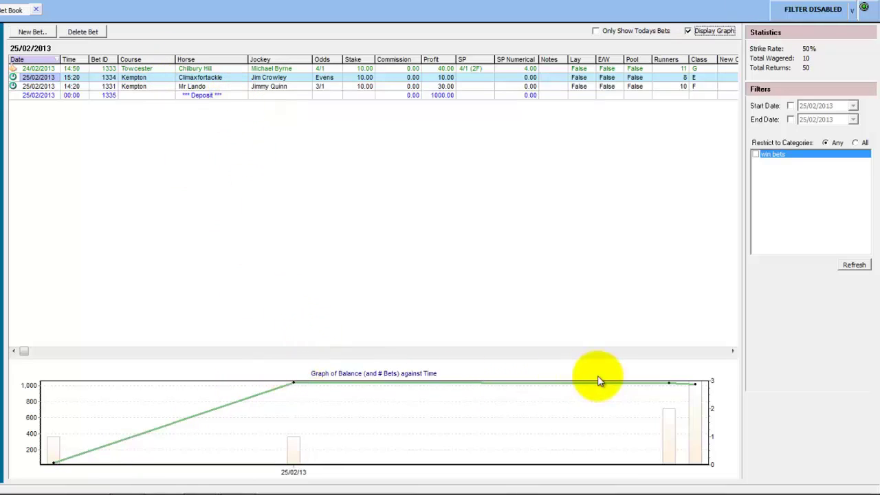
click(688, 31)
Delete the deposit entry from the betting history
click(124, 97)
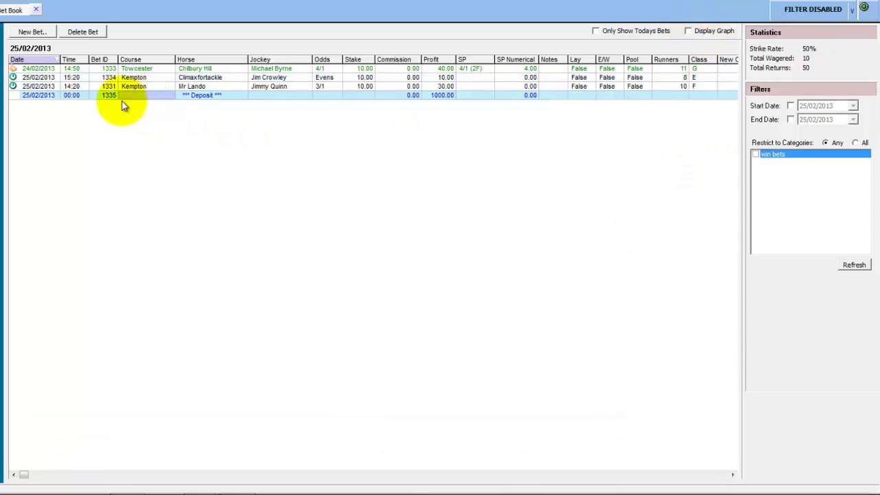
click(81, 31)
click(379, 247)
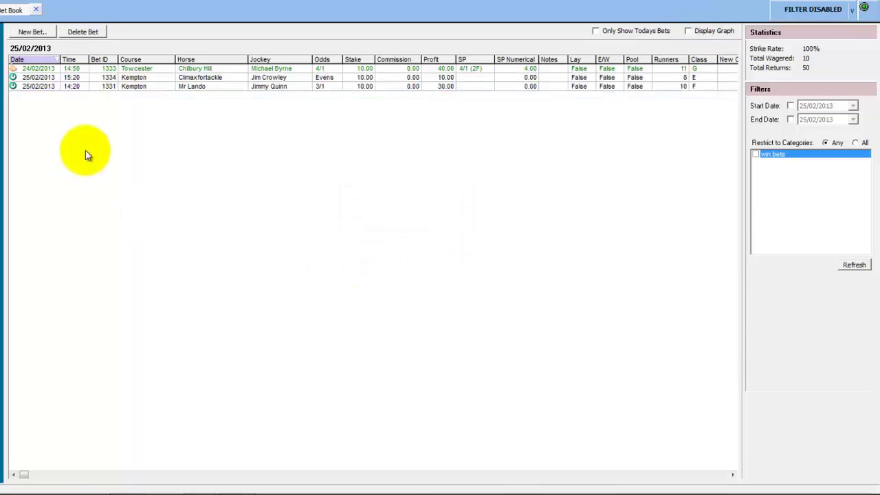
Start a new back bet, try decimal odds of 1.4, and switch back to fractional odds
click(31, 35)
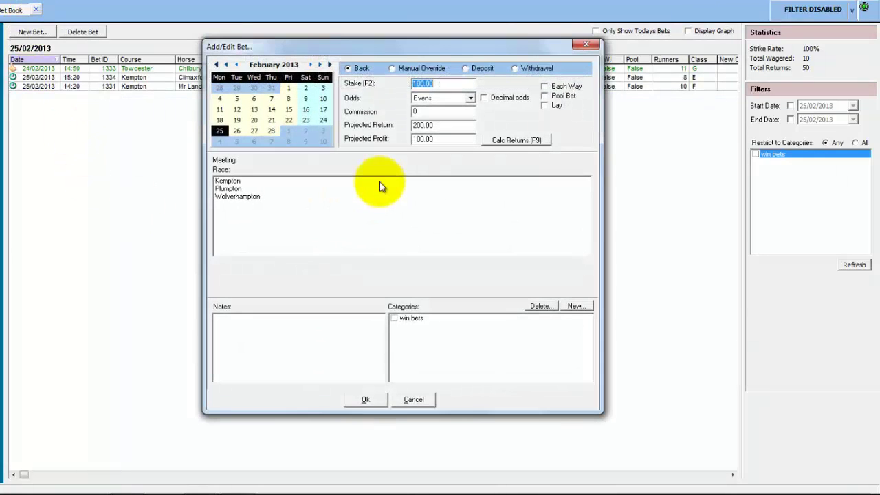
click(492, 100)
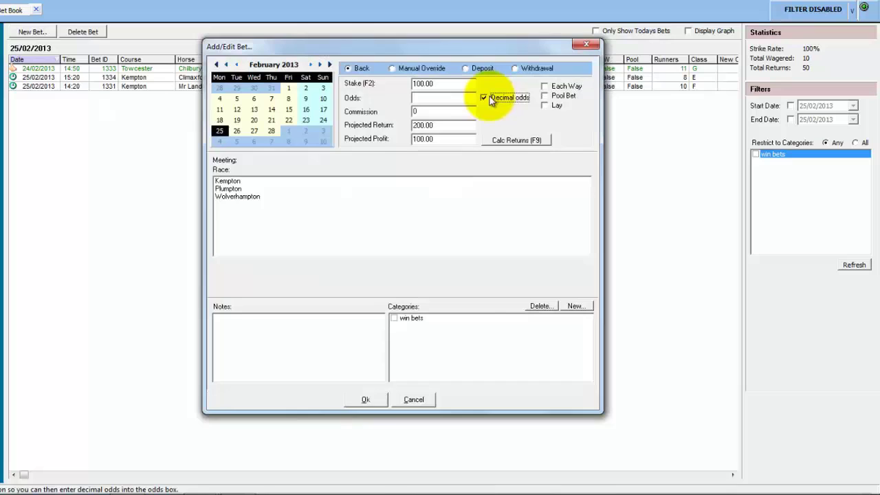
click(440, 98)
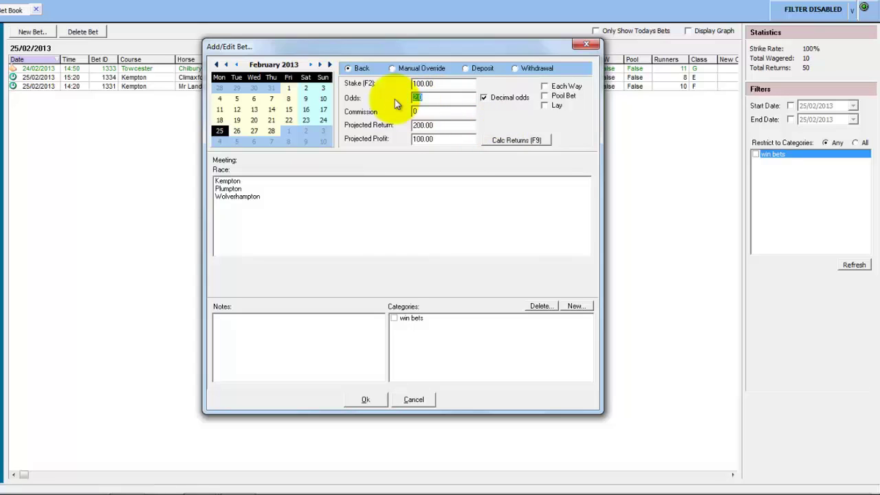
key(BackSpace)
key(BackSpace)
key(BackSpace)
text(1.4)
click(483, 97)
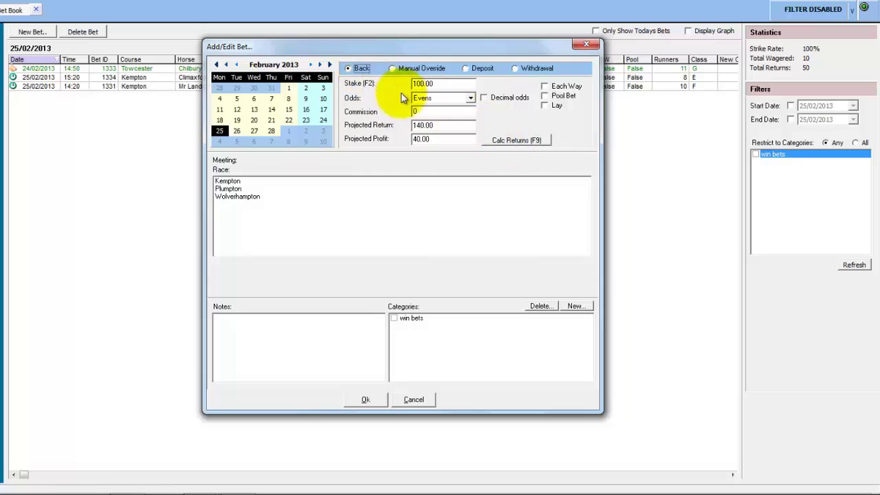
Try the pool, lay and each-way options with manual override, and discard the unsaved bet
click(545, 96)
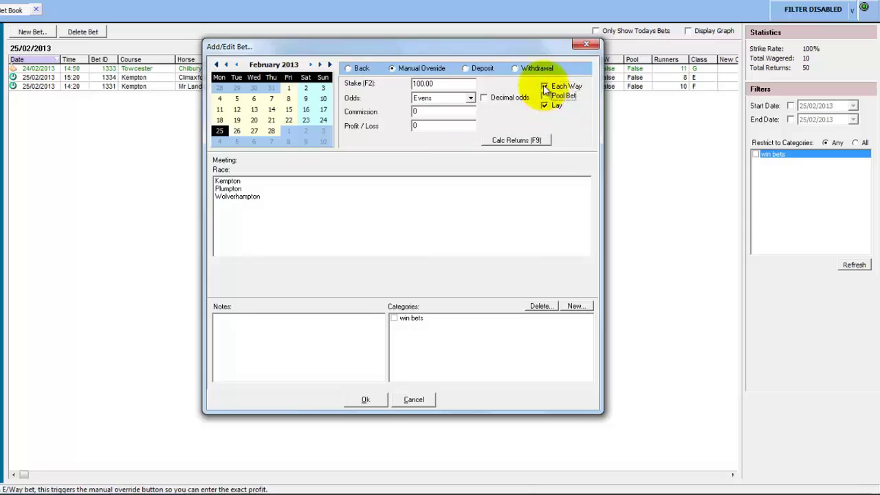
click(545, 106)
click(546, 106)
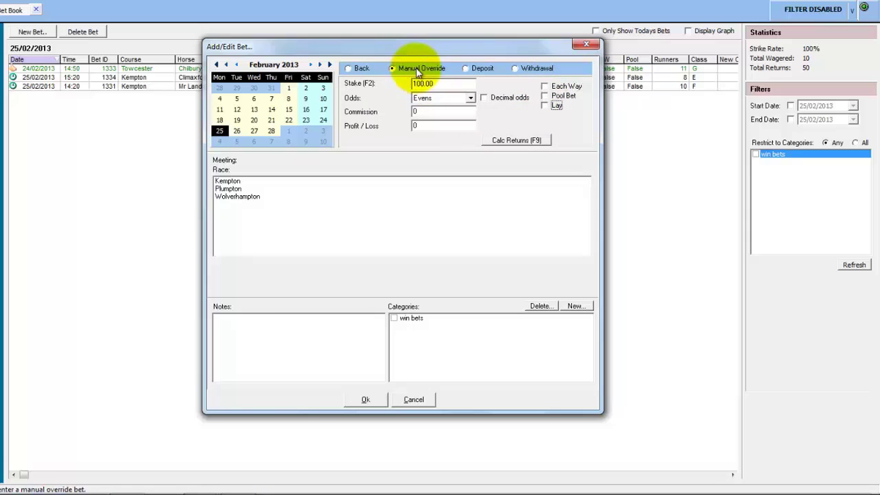
click(436, 73)
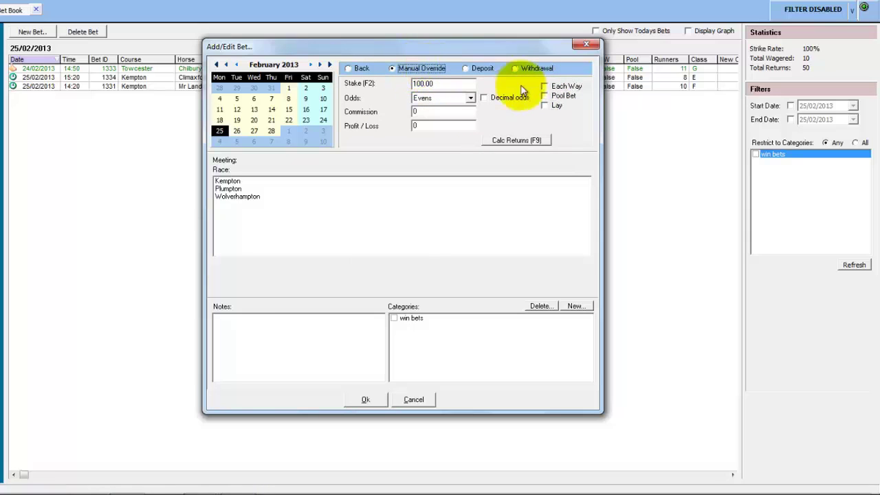
click(357, 68)
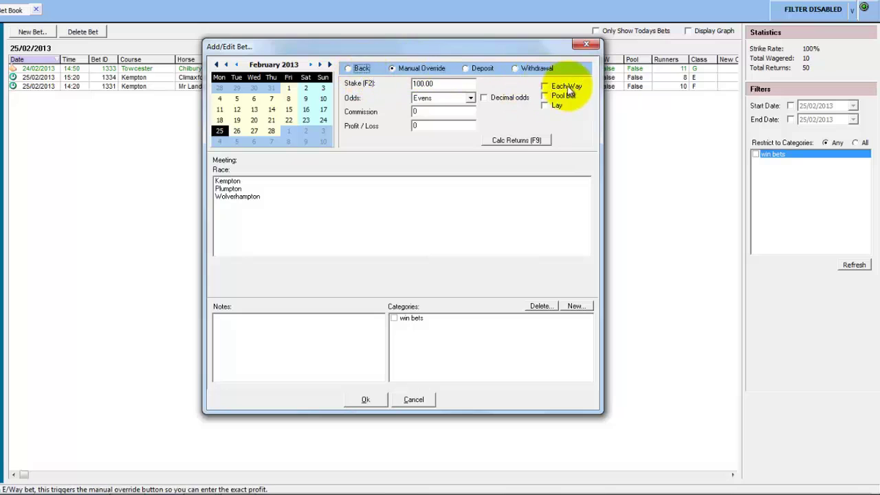
click(544, 87)
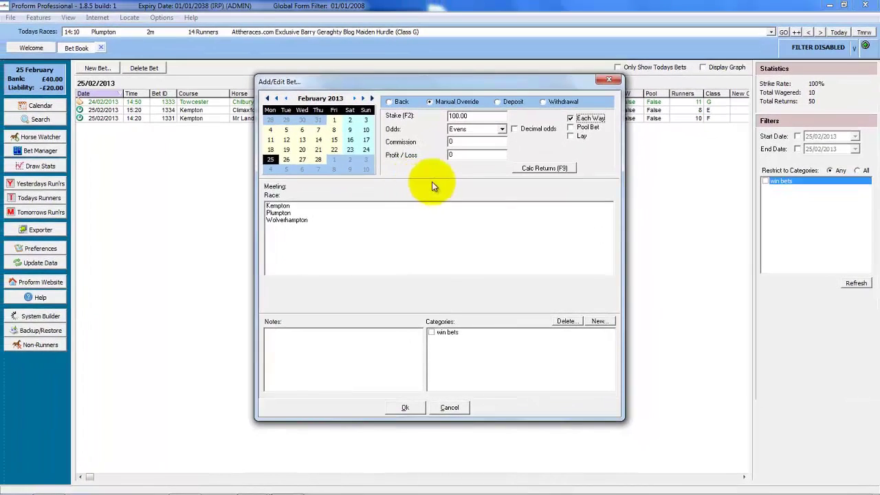
click(609, 79)
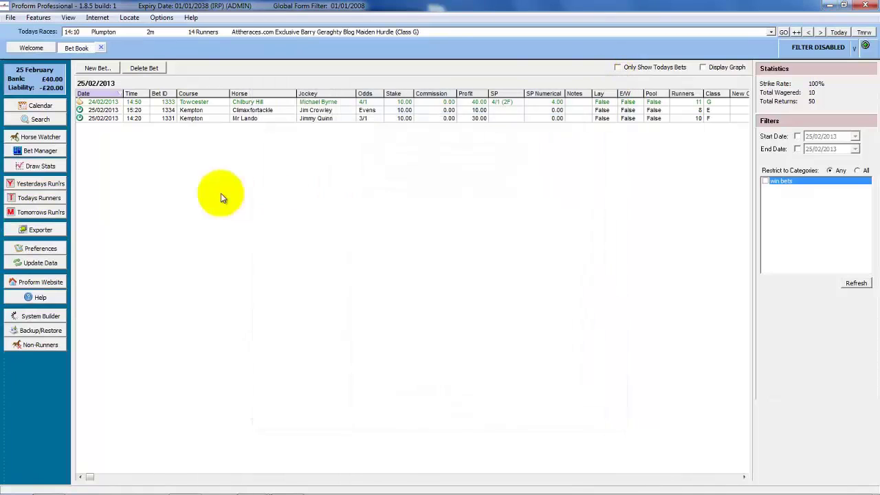
Open the System Builder, limit the new system to 1 quick day, and run it
click(40, 317)
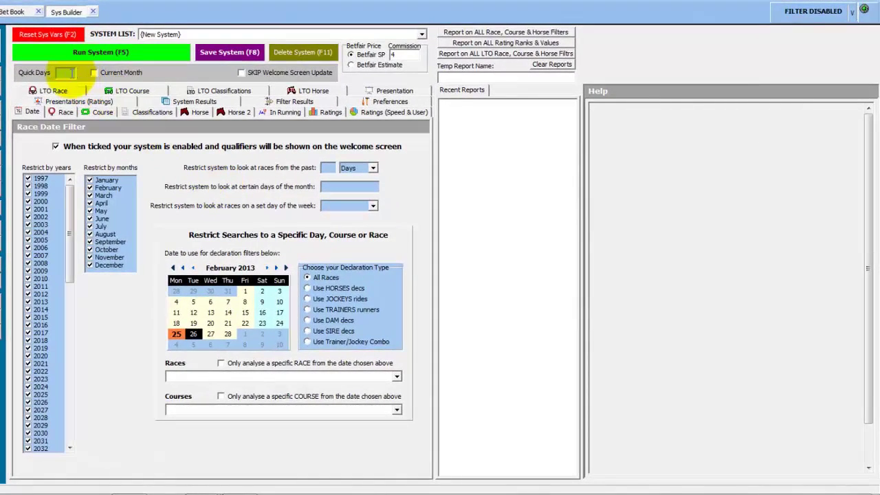
click(74, 74)
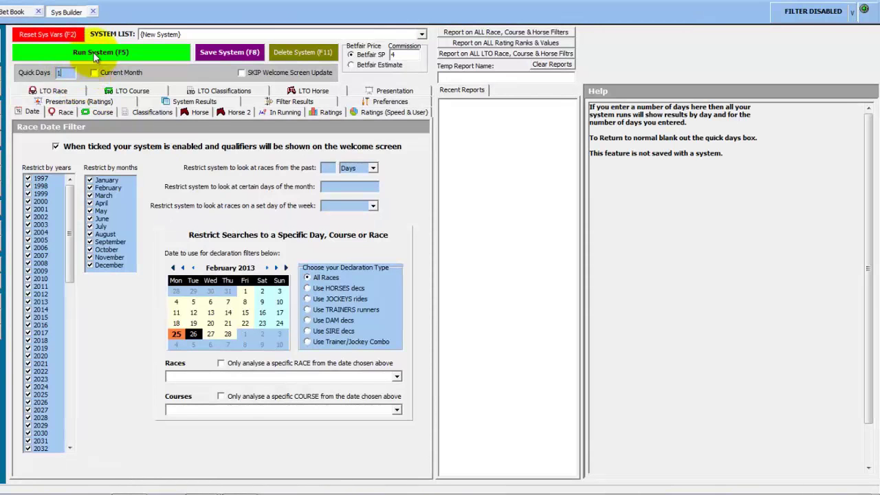
click(99, 53)
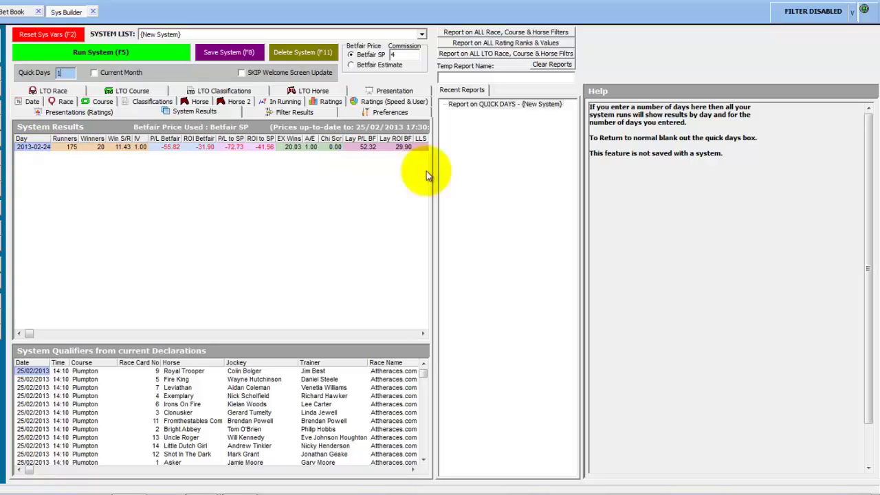
Widen the results area, add Fav and Jockey to the drill-down variables, and open the breakdown for 2013-02-24
drag(426, 173, 685, 179)
click(616, 101)
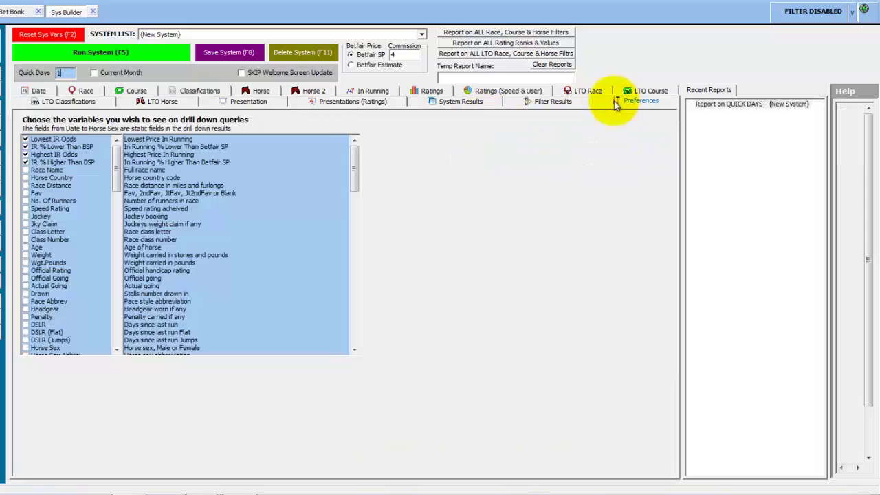
click(31, 193)
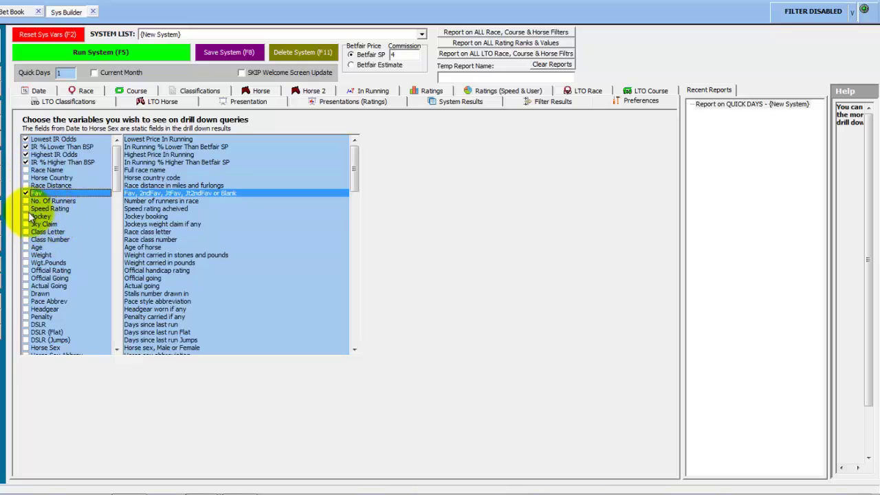
click(26, 216)
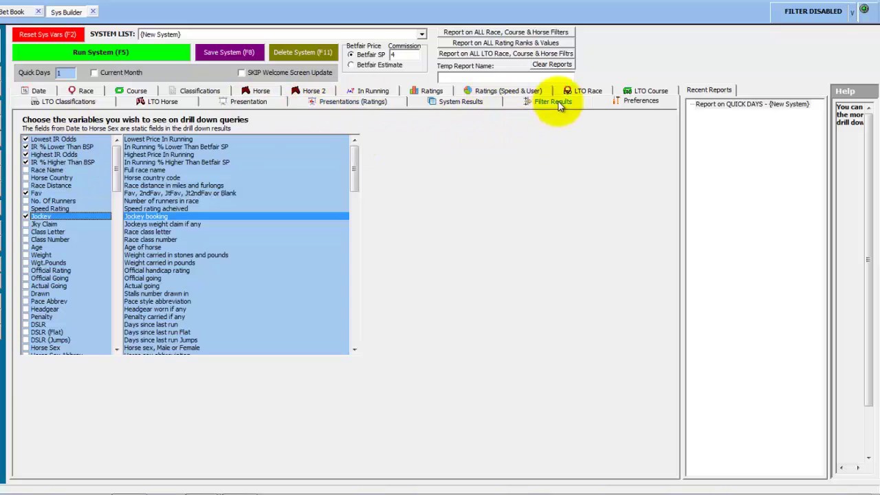
click(463, 103)
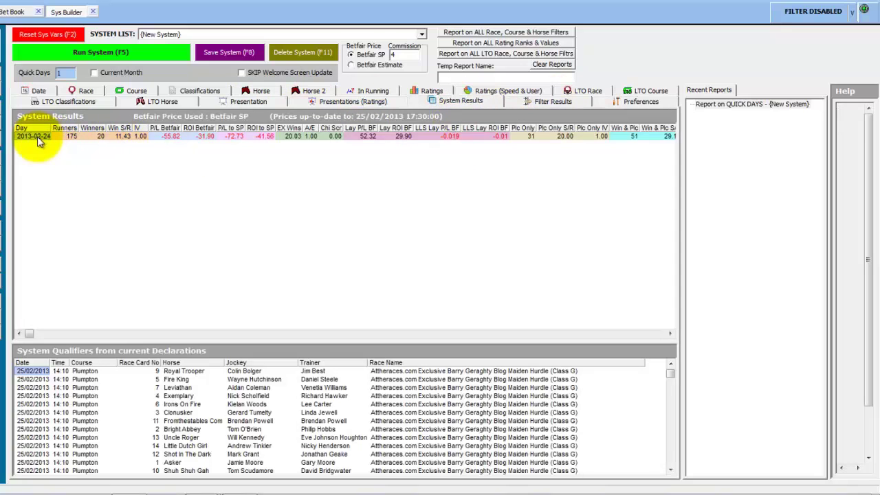
double_click(38, 136)
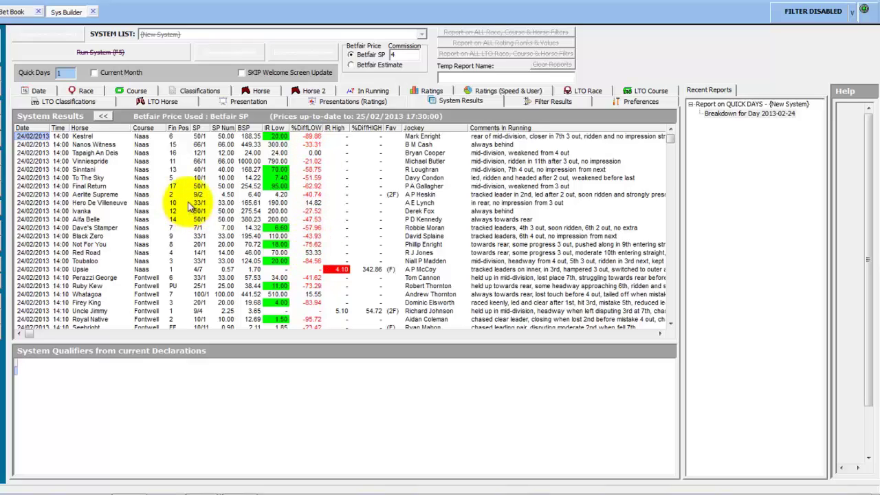
Export the day's breakdown results to a CSV file named test in the exports folder
right_click(144, 132)
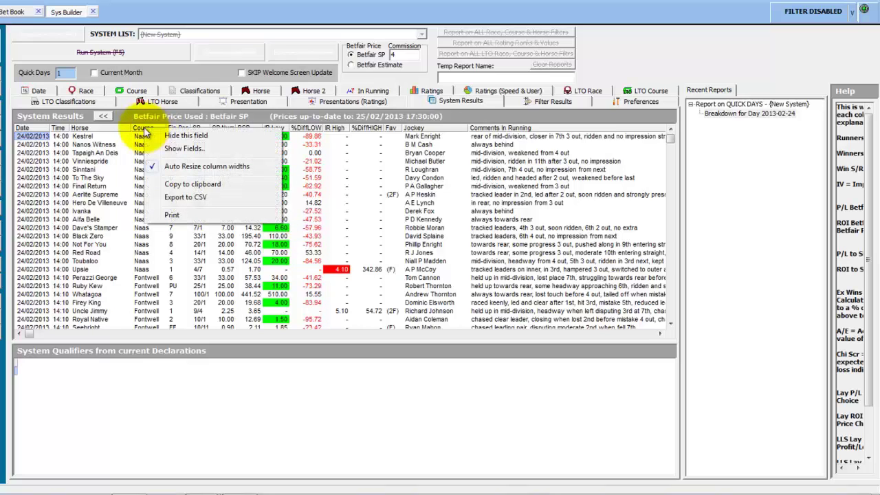
click(185, 197)
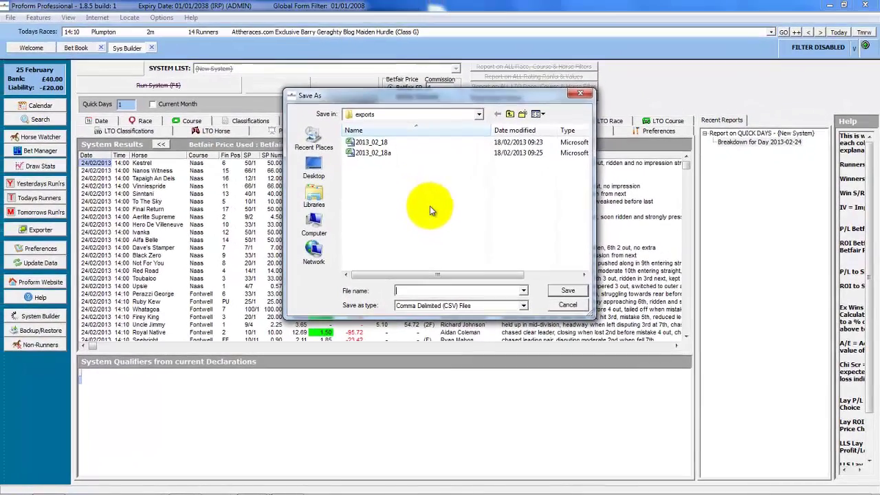
text(test)
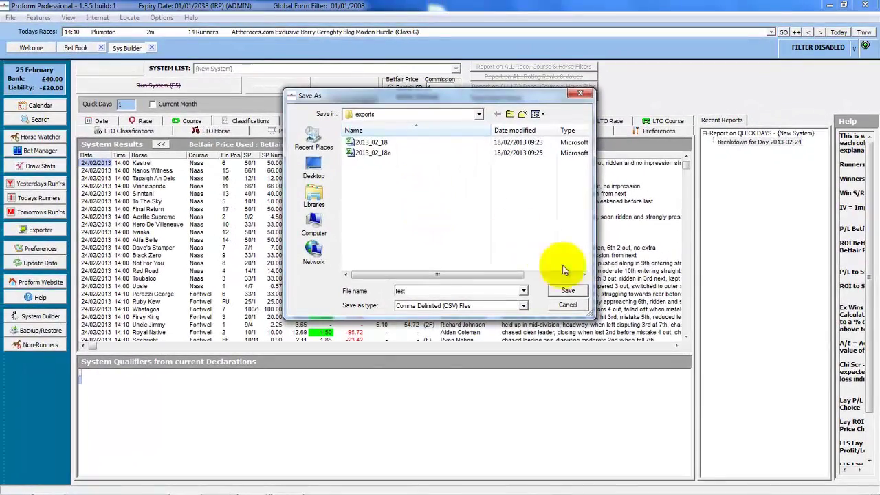
click(568, 290)
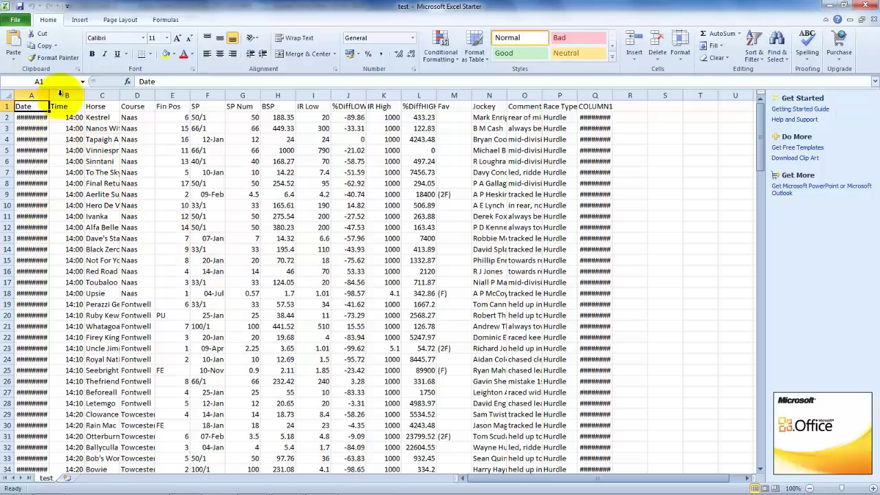
In the exported test file in Excel, widen the Date and COLUMN1 columns to fit their dates
drag(49, 95, 64, 98)
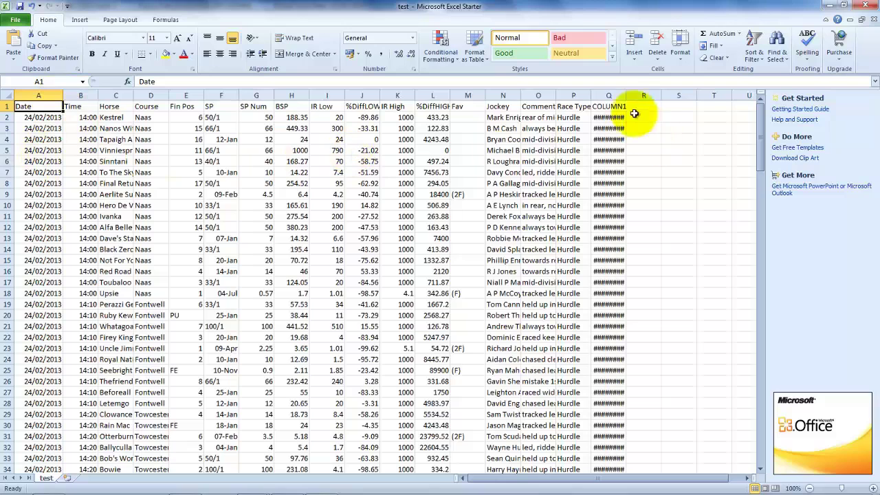
drag(626, 95, 647, 95)
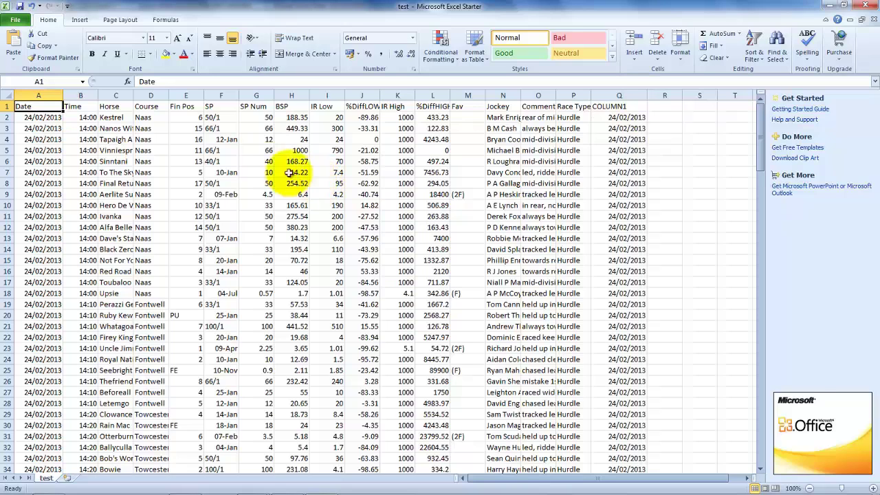
click(661, 116)
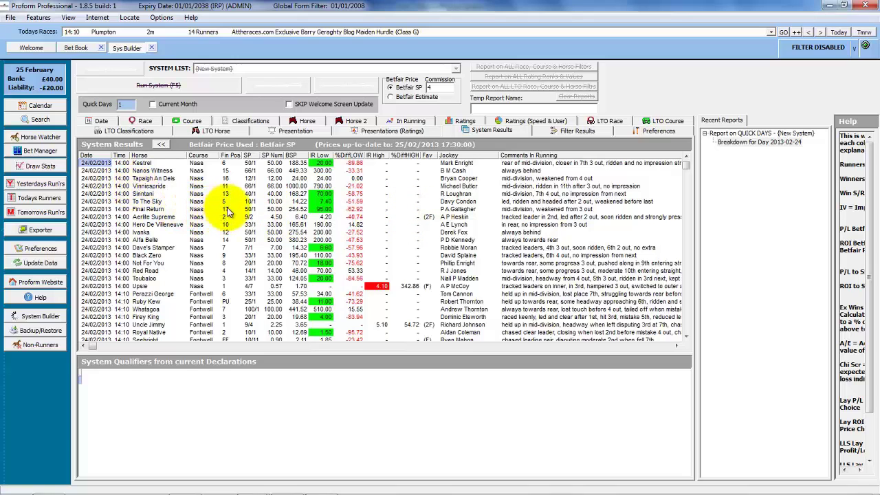
Close the Bet Book and Sys Builder views and open the 17:20 Kempton race from today's races
click(101, 48)
click(101, 48)
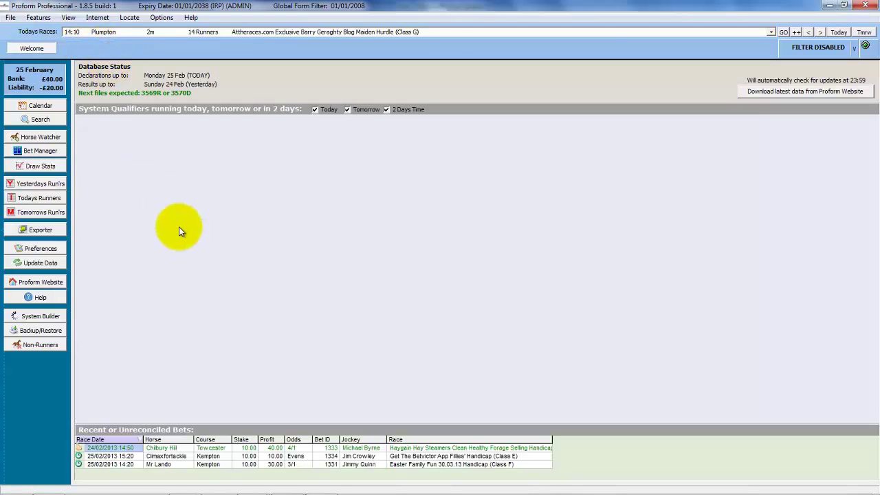
click(374, 32)
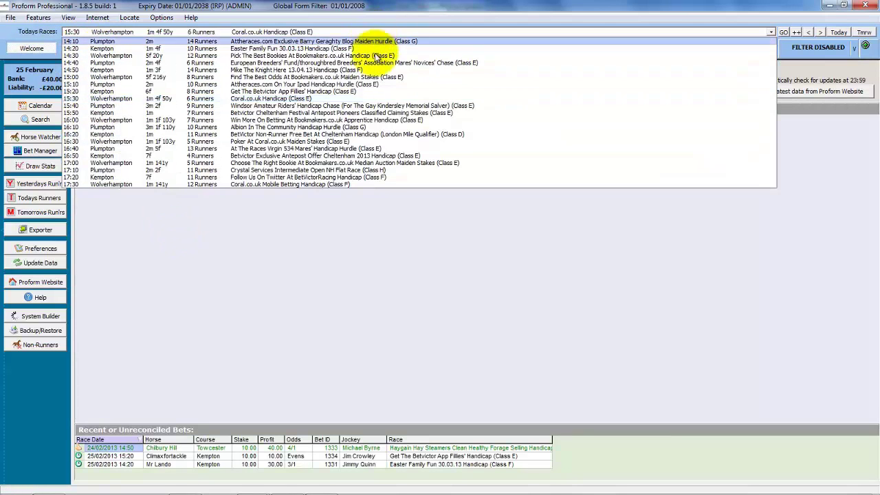
click(382, 176)
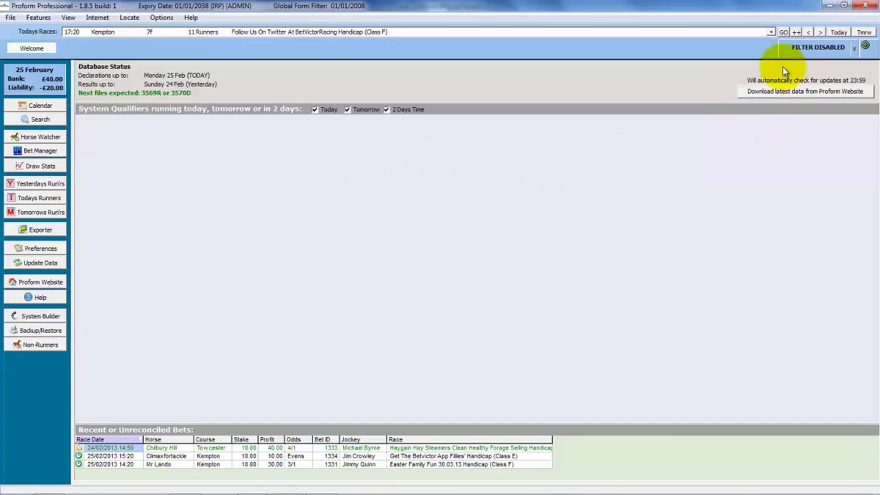
click(783, 32)
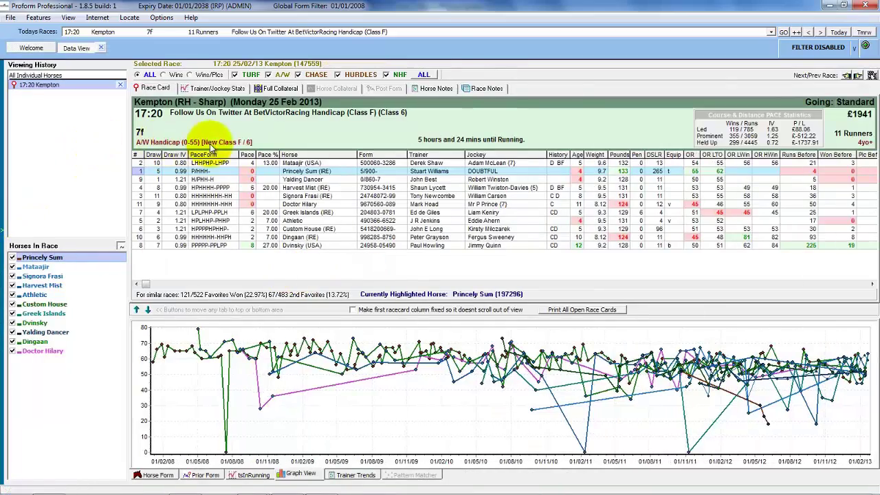
Examine the race's full collateral form, and the individual horse collateral form for Harvest Mist
click(279, 87)
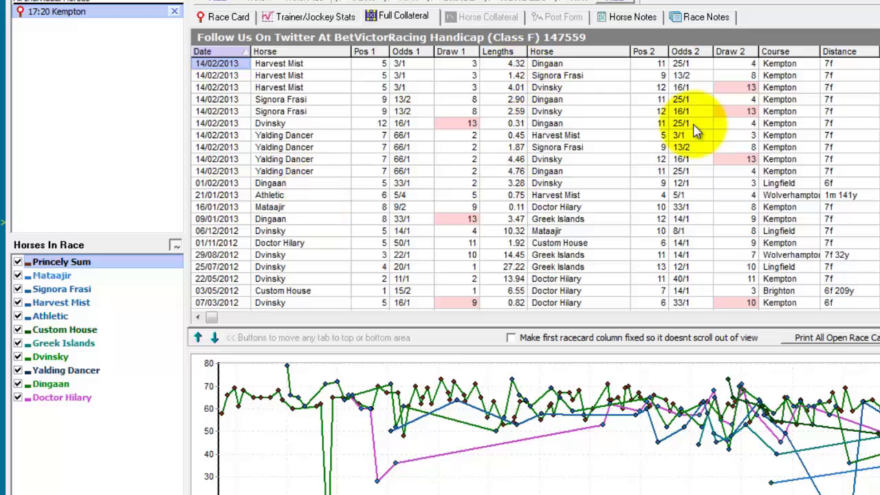
click(59, 303)
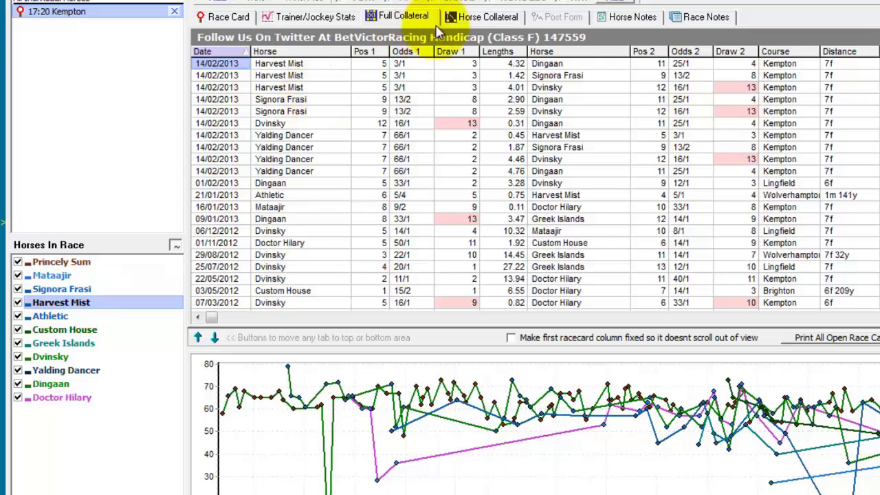
click(477, 16)
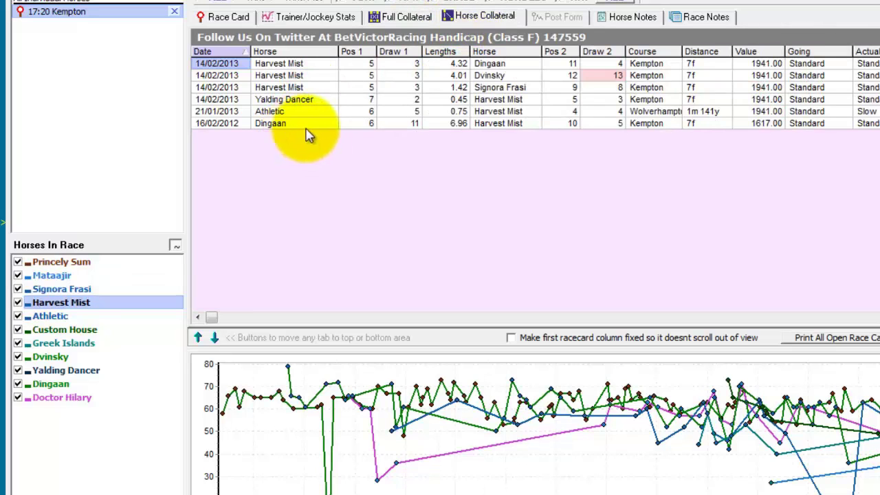